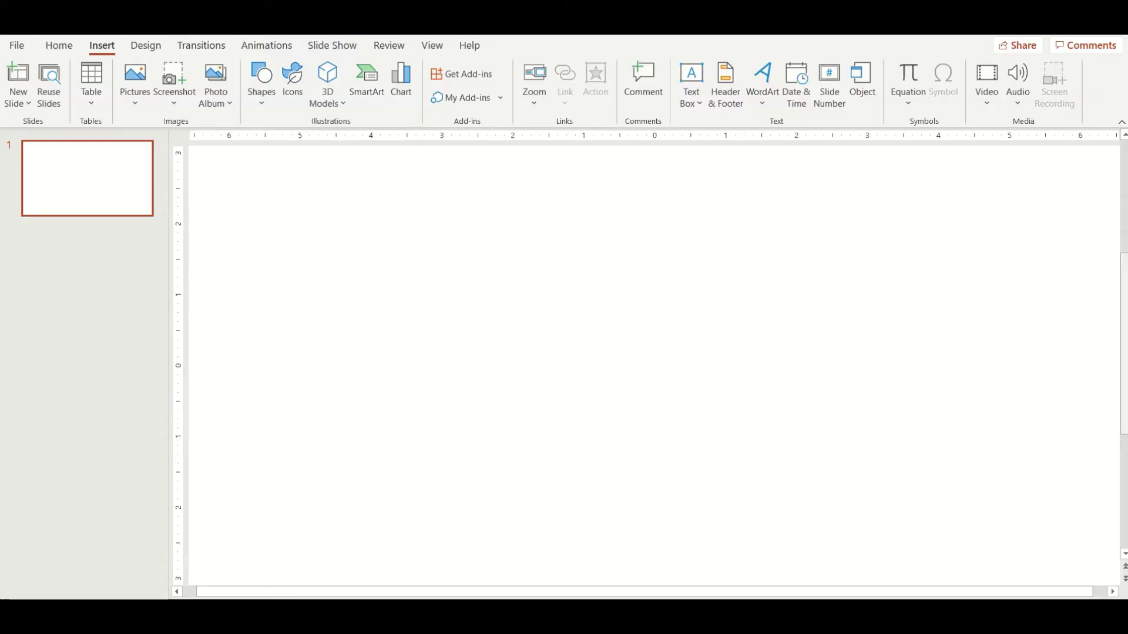
Draw a text box near the slide centre and type 'Easy Animation'
{"action": "left_click", "coordinate": [691, 82]}
{"action": "left_click_drag", "start_coordinate": [398, 285], "coordinate": [567, 338]}
{"action": "type", "text": "E"}
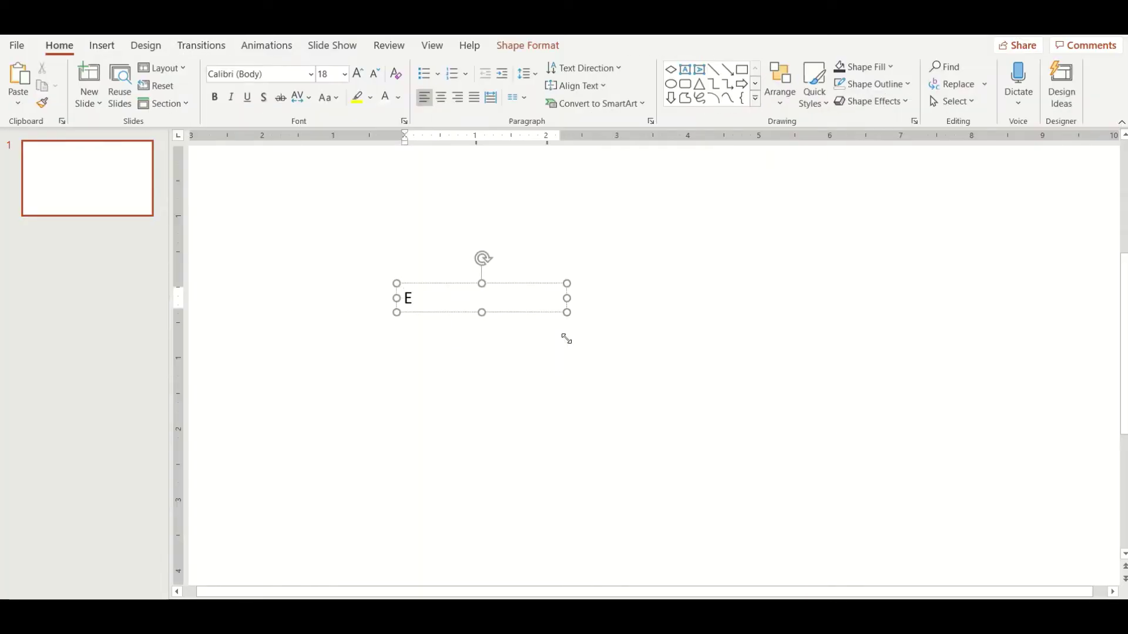
{"action": "type", "text": "asy Animation"}
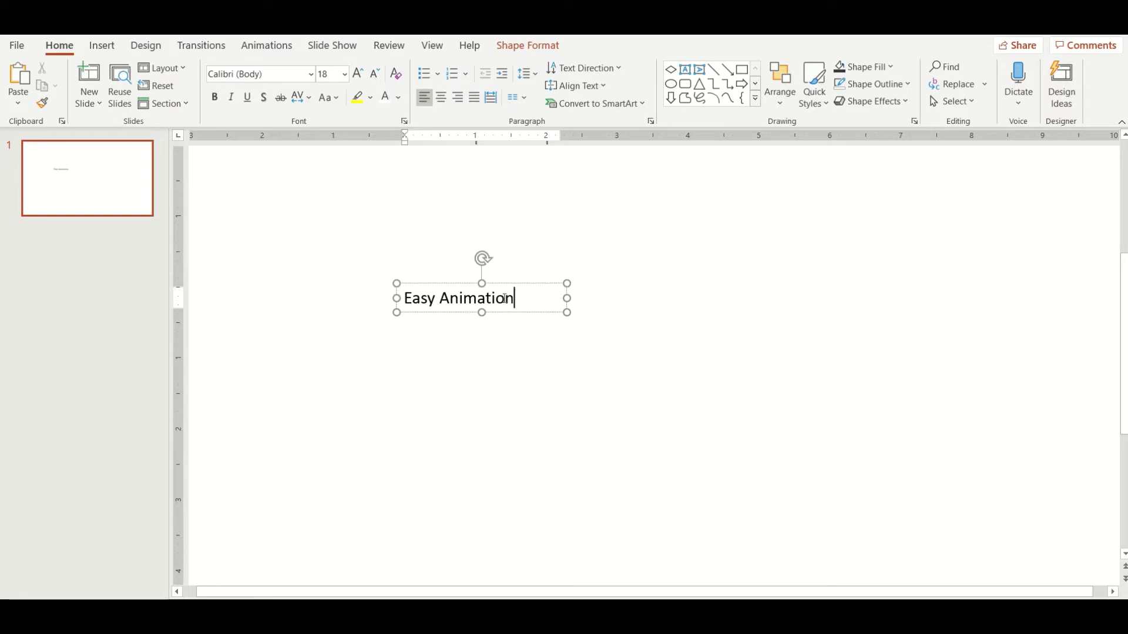
Set the title text to Arial Black at size 66
{"action": "left_click_drag", "start_coordinate": [408, 298], "coordinate": [523, 297]}
{"action": "left_click", "coordinate": [311, 74]}
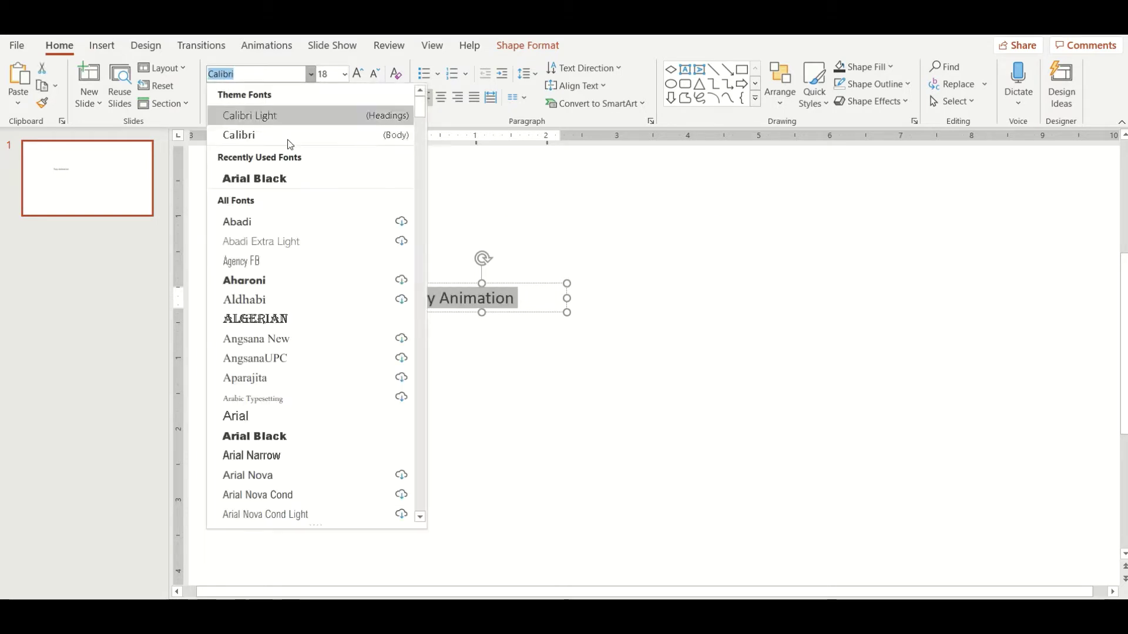
{"action": "left_click", "coordinate": [255, 176]}
{"action": "left_click", "coordinate": [344, 74]}
{"action": "left_click", "coordinate": [338, 433]}
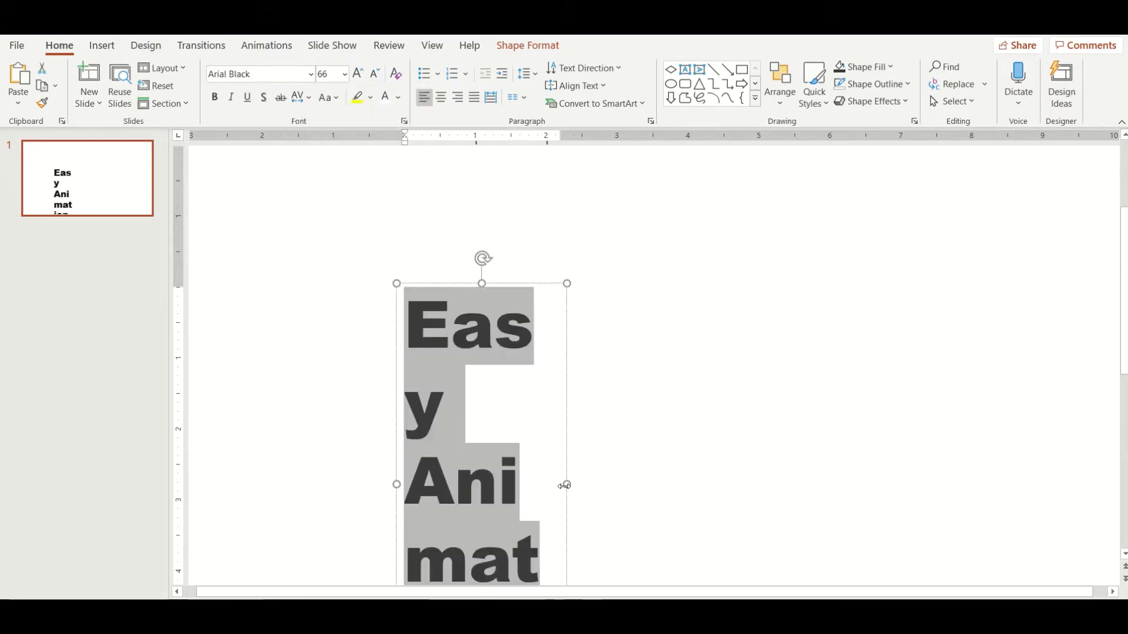
Widen the text box so 'Easy Animation' fits on one line, then select the title text
{"action": "left_click_drag", "start_coordinate": [563, 483], "coordinate": [967, 453]}
{"action": "scroll", "coordinate": [832, 284], "scroll_direction": "down", "scroll_amount": 2, "text": "ctrl"}
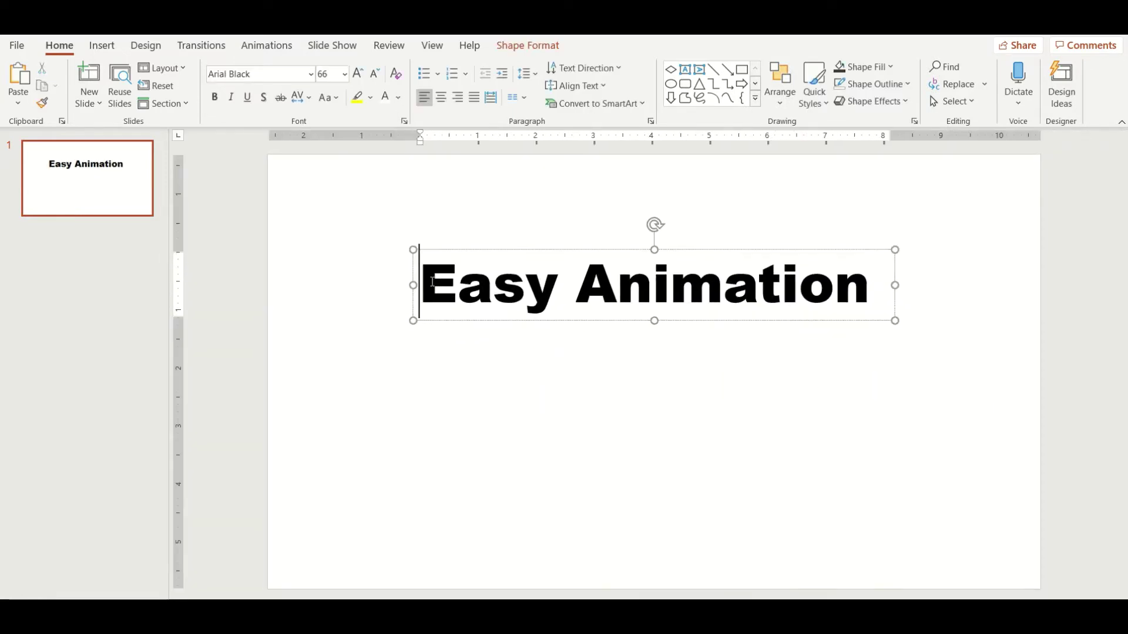
{"action": "left_click_drag", "start_coordinate": [428, 282], "coordinate": [810, 282]}
Apply a dark-to-grey gradient text fill to 'Easy Animation' through Format Text Effects
{"action": "right_click", "coordinate": [686, 285]}
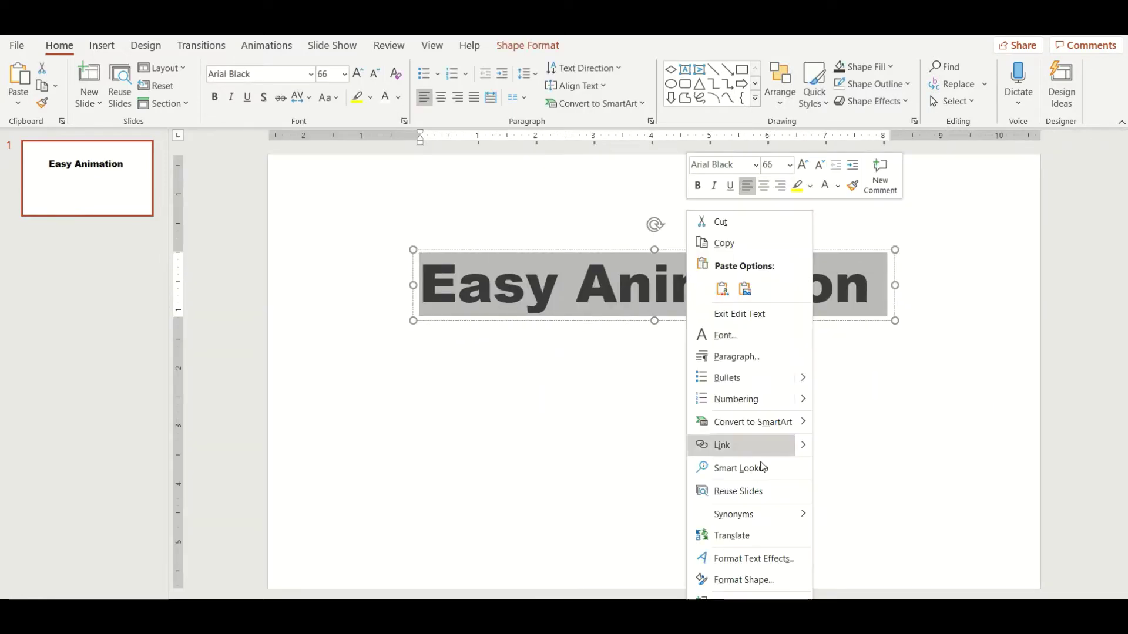
{"action": "left_click", "coordinate": [779, 567]}
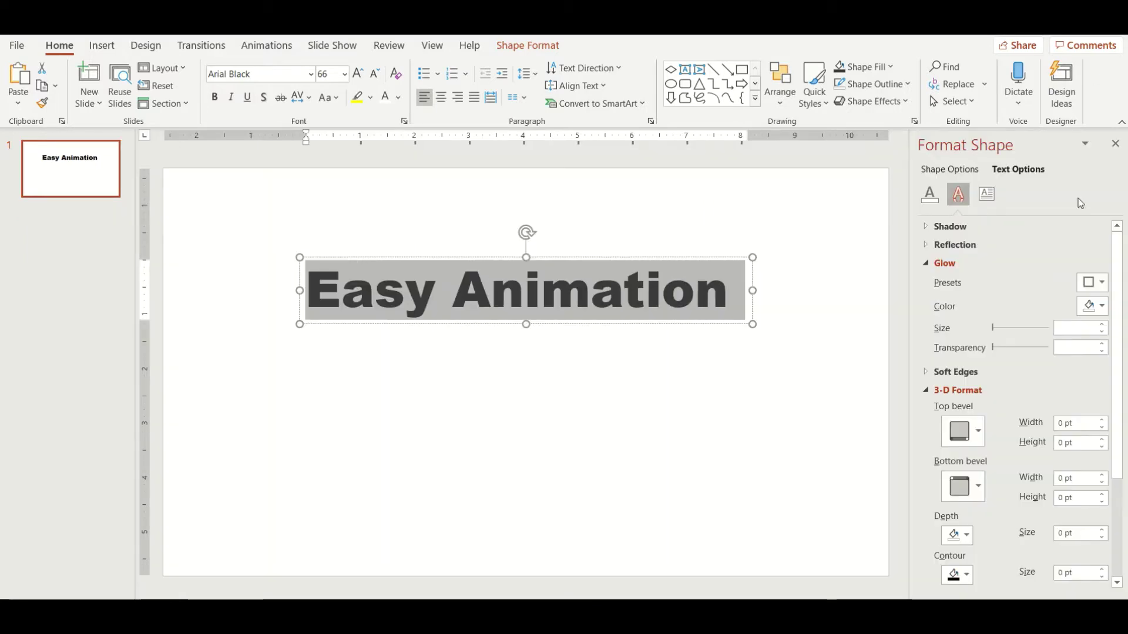
{"action": "left_click", "coordinate": [932, 199]}
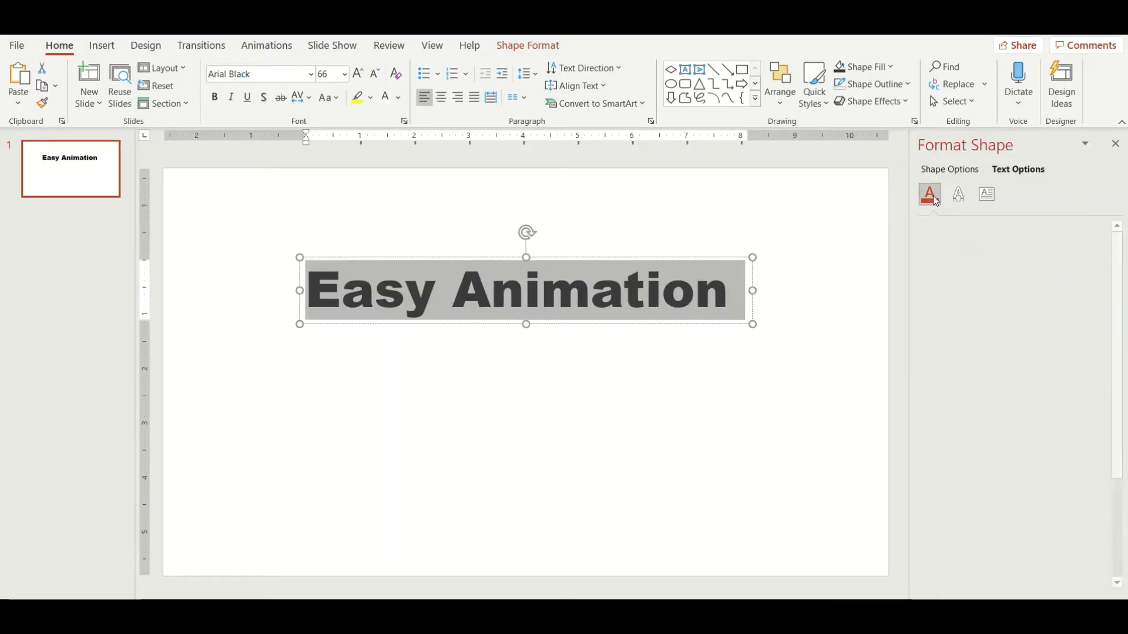
{"action": "left_click", "coordinate": [970, 283]}
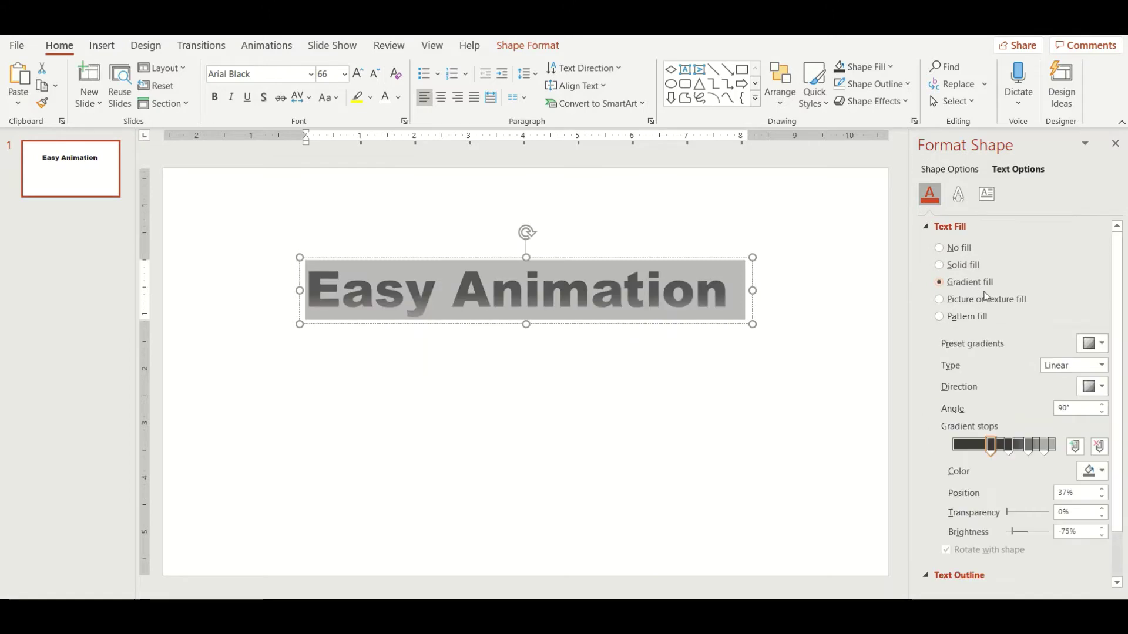
{"action": "left_click", "coordinate": [731, 457]}
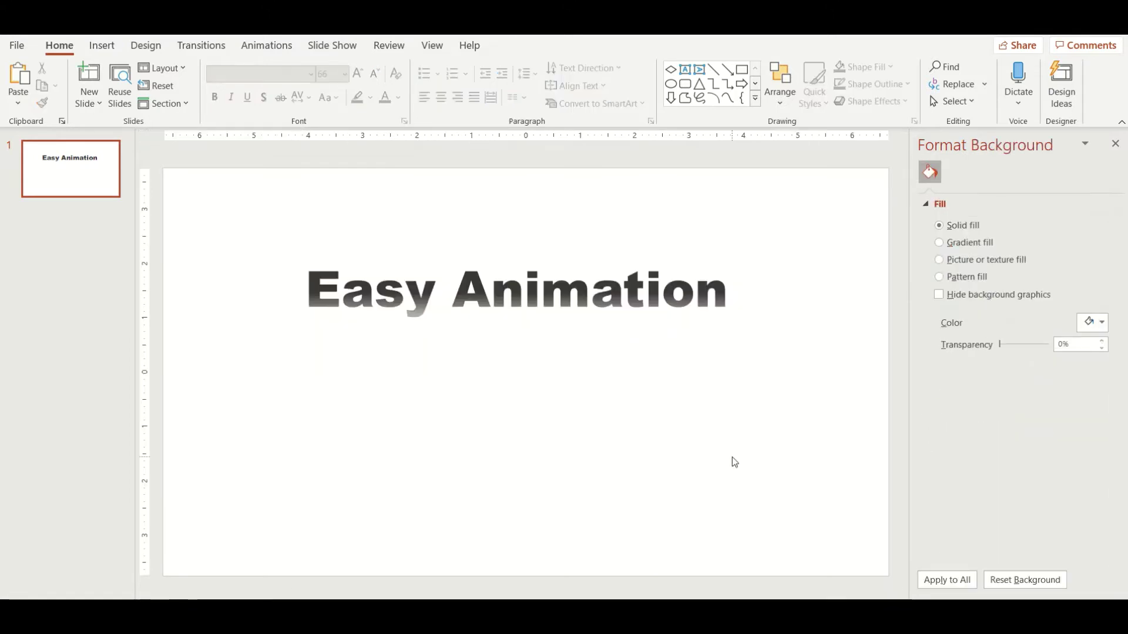
{"action": "left_click", "coordinate": [709, 298]}
{"action": "left_click", "coordinate": [604, 259]}
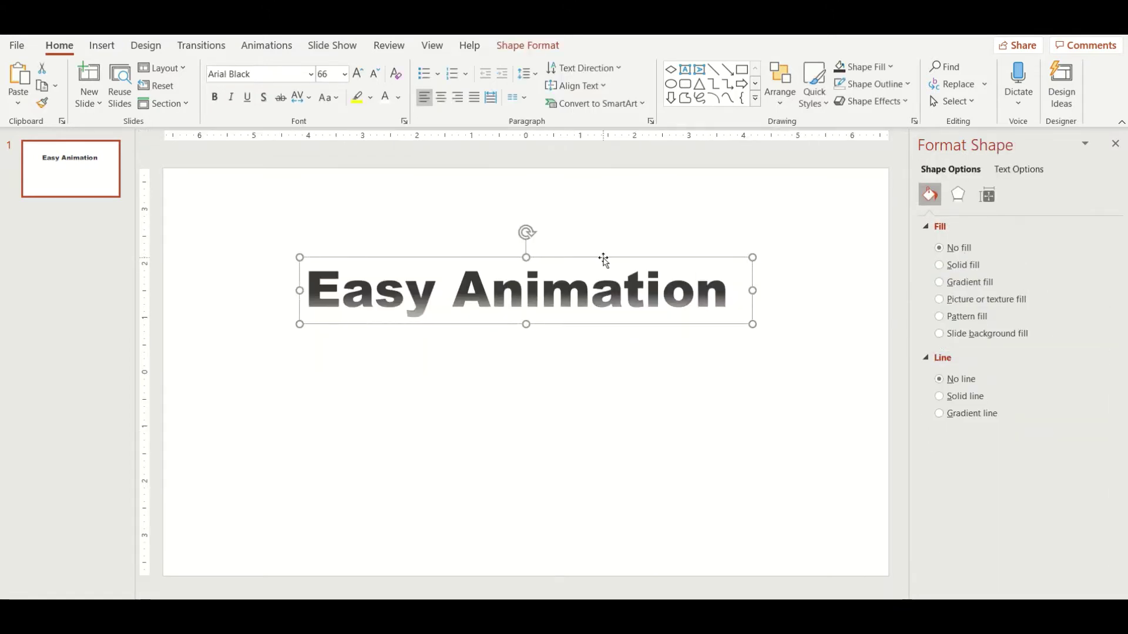
Duplicate the title below the original and give the copy a 30 pt top bevel
{"action": "left_click_drag", "start_coordinate": [606, 265], "coordinate": [587, 354]}
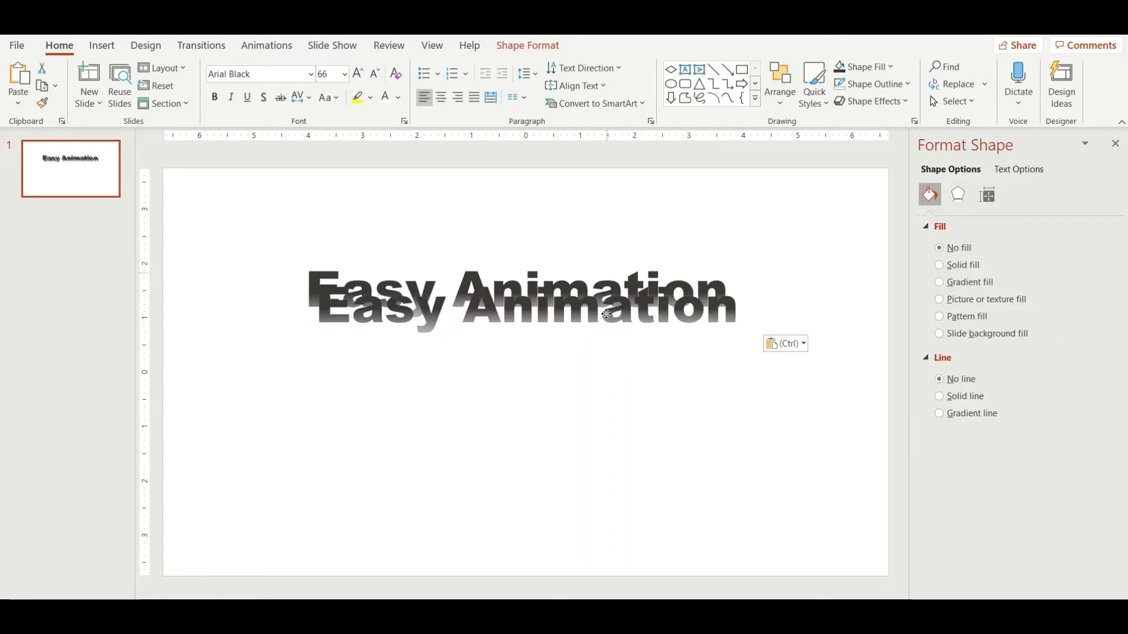
{"action": "left_click", "coordinate": [1022, 170]}
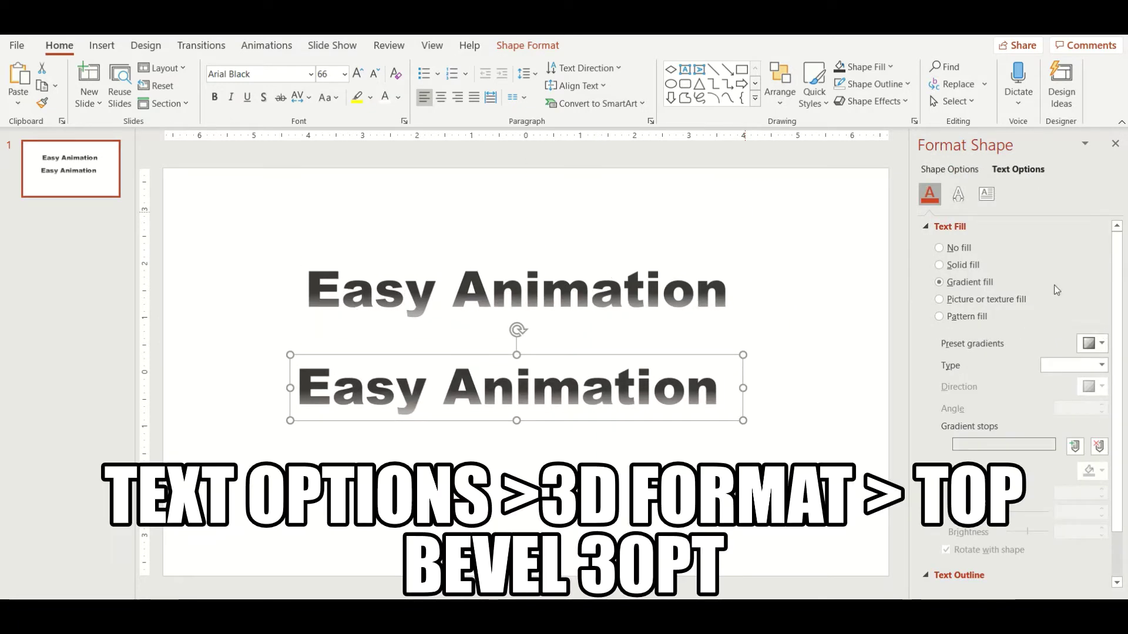
{"action": "left_click", "coordinate": [958, 197]}
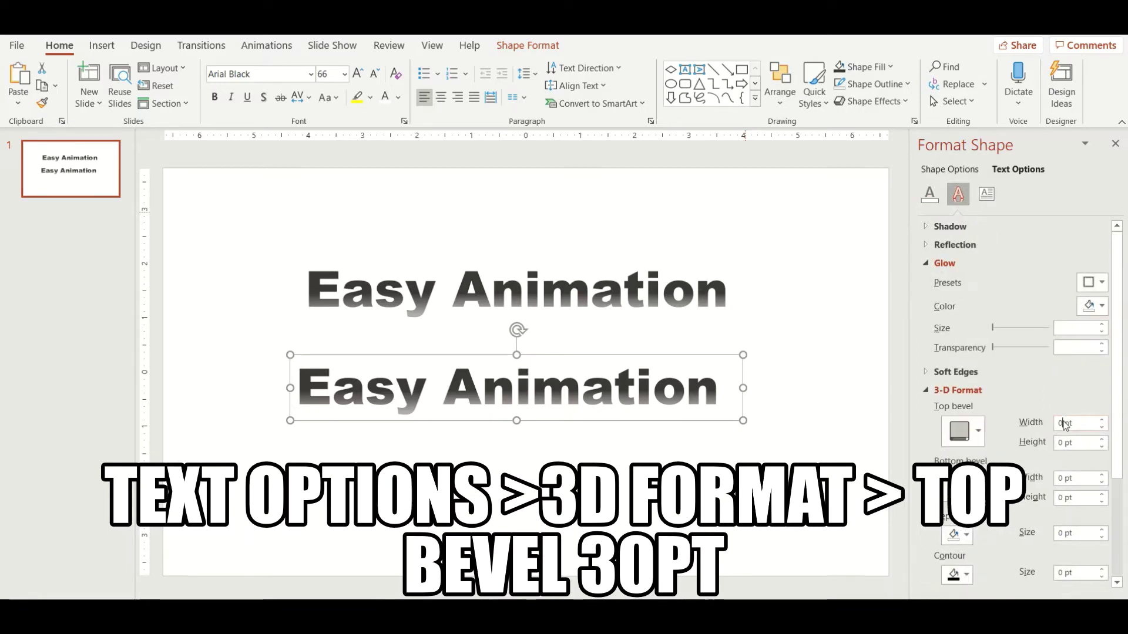
{"action": "double_click", "coordinate": [1081, 423]}
{"action": "type", "text": "30"}
{"action": "key", "text": "Return"}
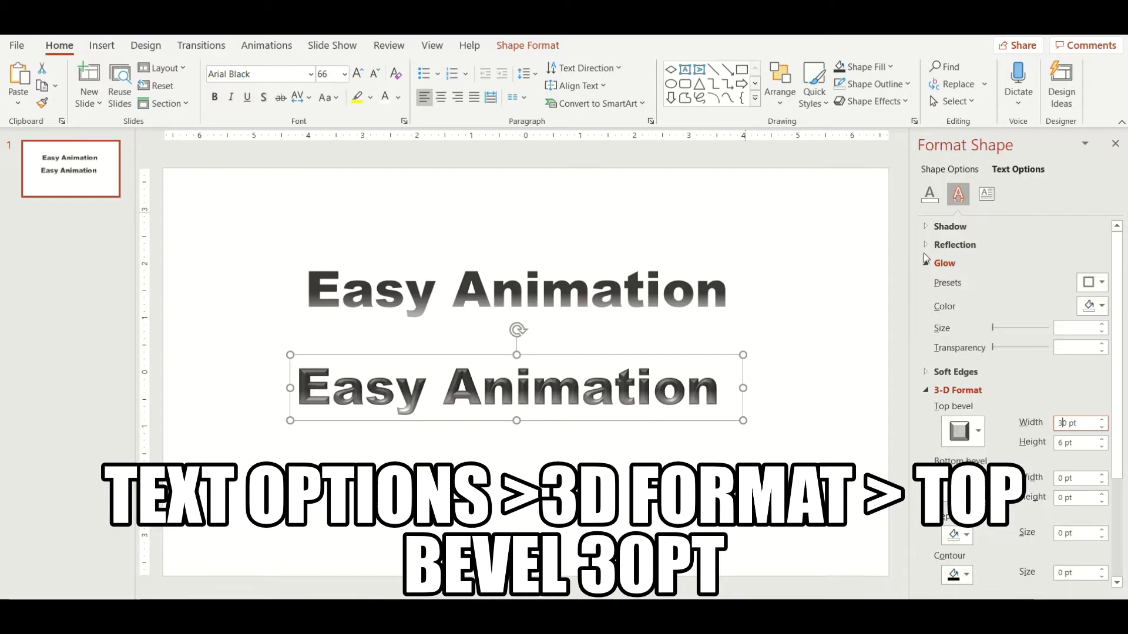
Give the copied title a blue glow of size 20 pt
{"action": "left_click", "coordinate": [1101, 306]}
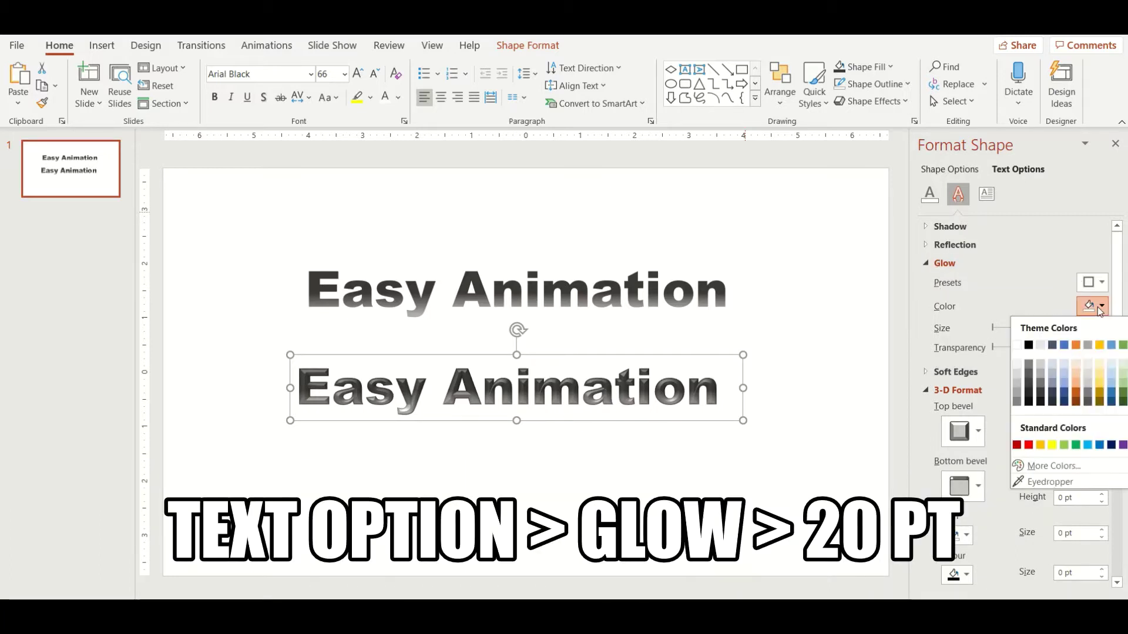
{"action": "left_click", "coordinate": [1064, 378]}
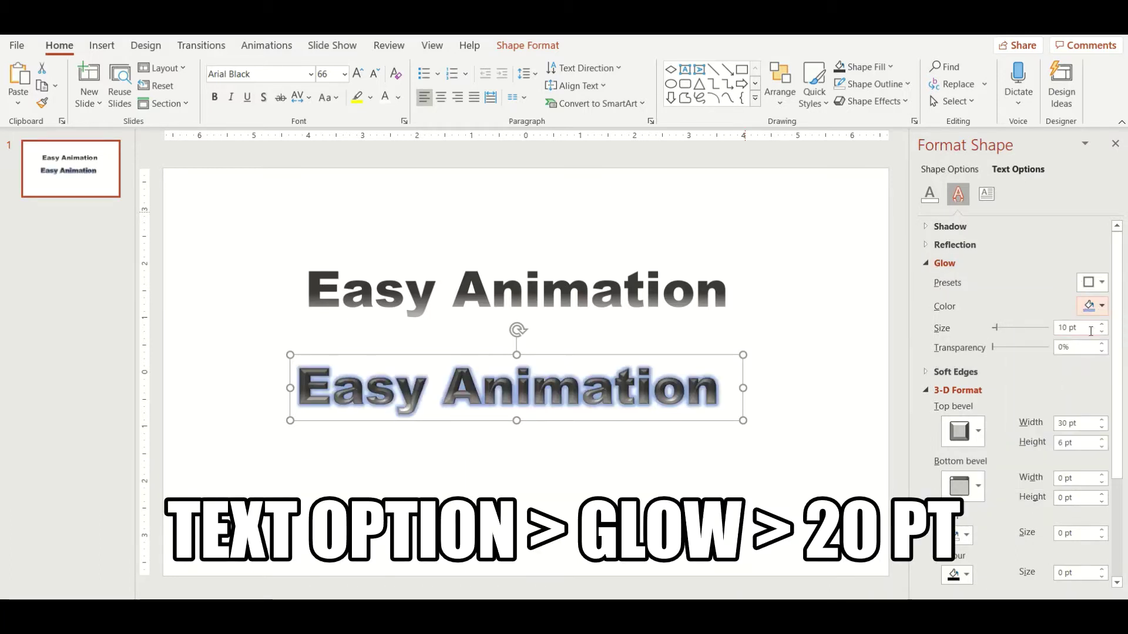
{"action": "left_click", "coordinate": [1064, 327]}
{"action": "key", "text": "BackSpace"}
{"action": "type", "text": "2"}
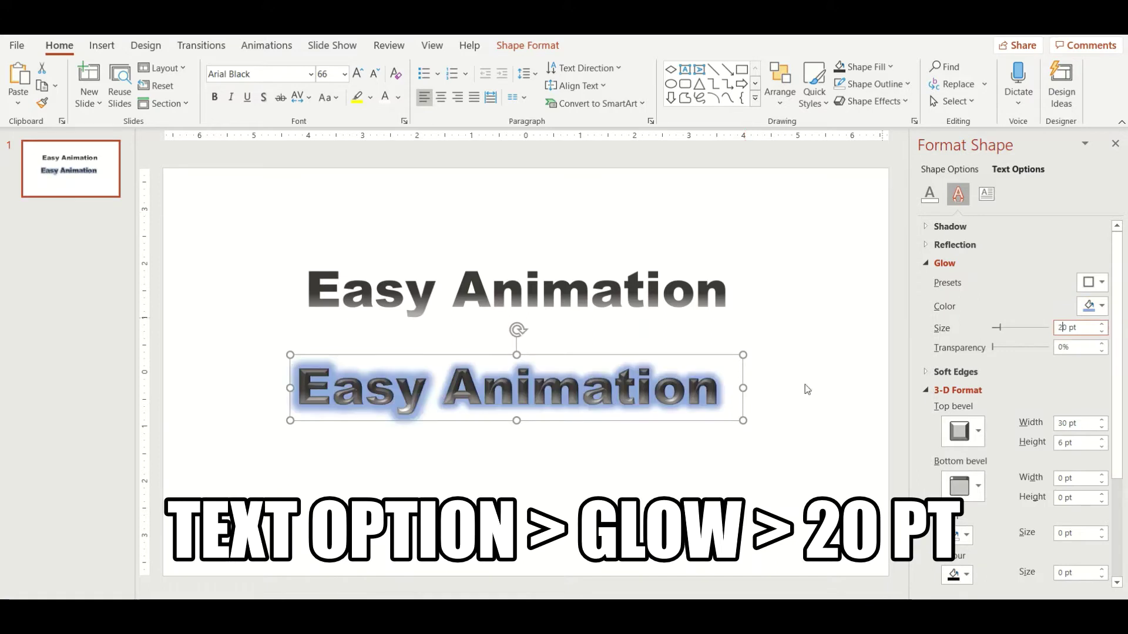
Make the slide background solid black
{"action": "left_click", "coordinate": [784, 478]}
{"action": "right_click", "coordinate": [776, 487]}
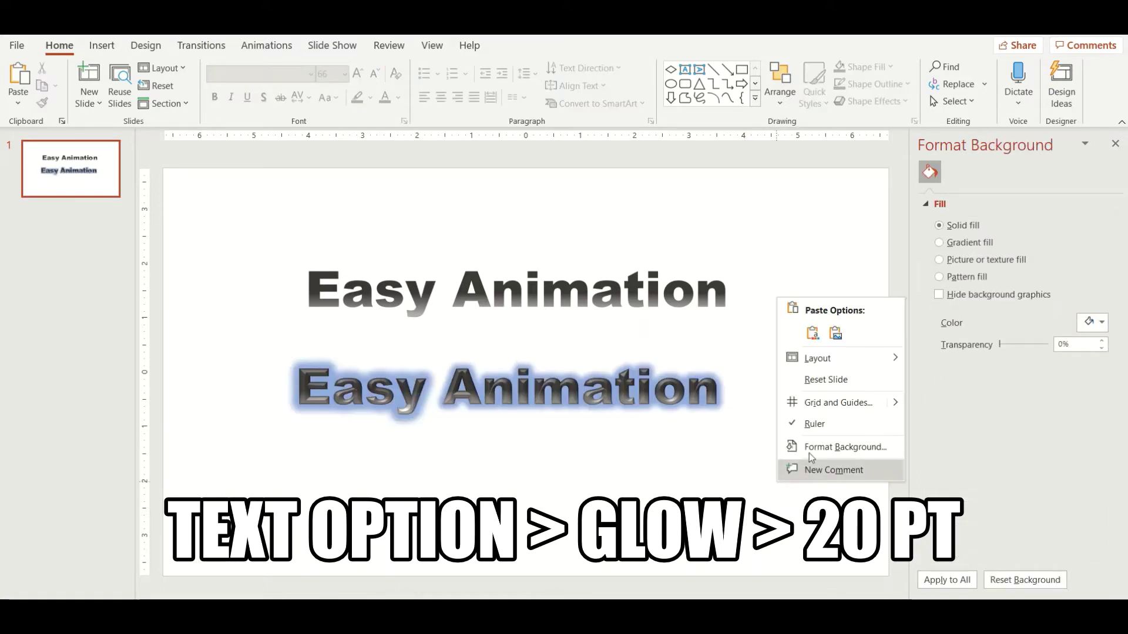
{"action": "left_click", "coordinate": [817, 462]}
{"action": "left_click", "coordinate": [1093, 322]}
{"action": "left_click", "coordinate": [1028, 378]}
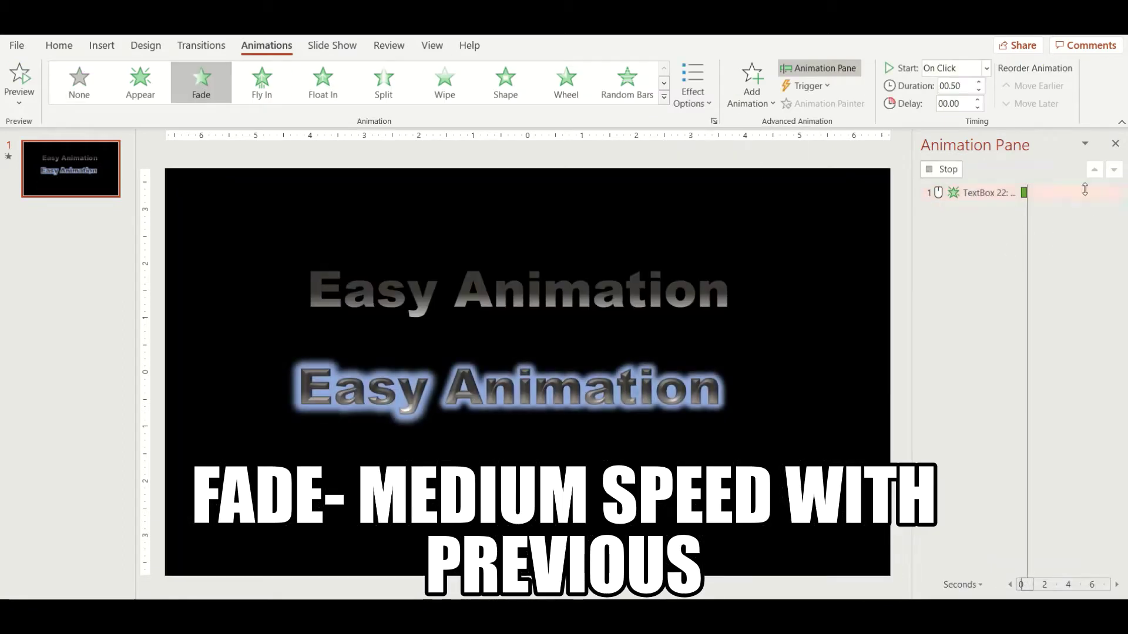
Set the title's Fade to start With Previous and last 2 seconds (Medium)
{"action": "left_click", "coordinate": [1114, 192]}
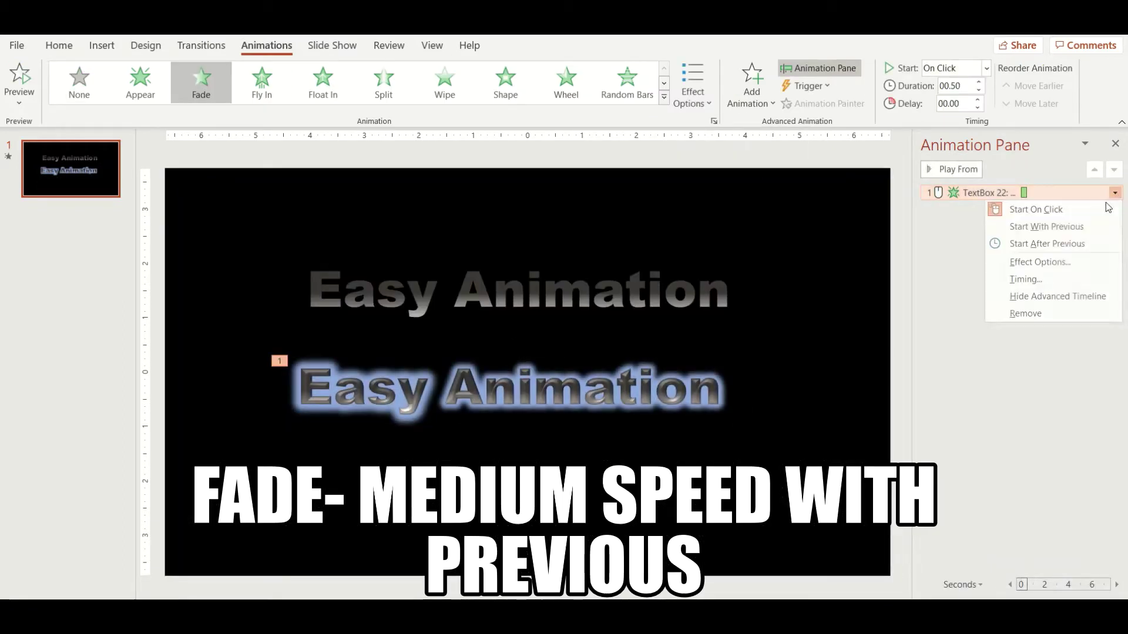
{"action": "left_click", "coordinate": [1043, 286]}
{"action": "left_click", "coordinate": [602, 249]}
{"action": "left_click", "coordinate": [529, 275]}
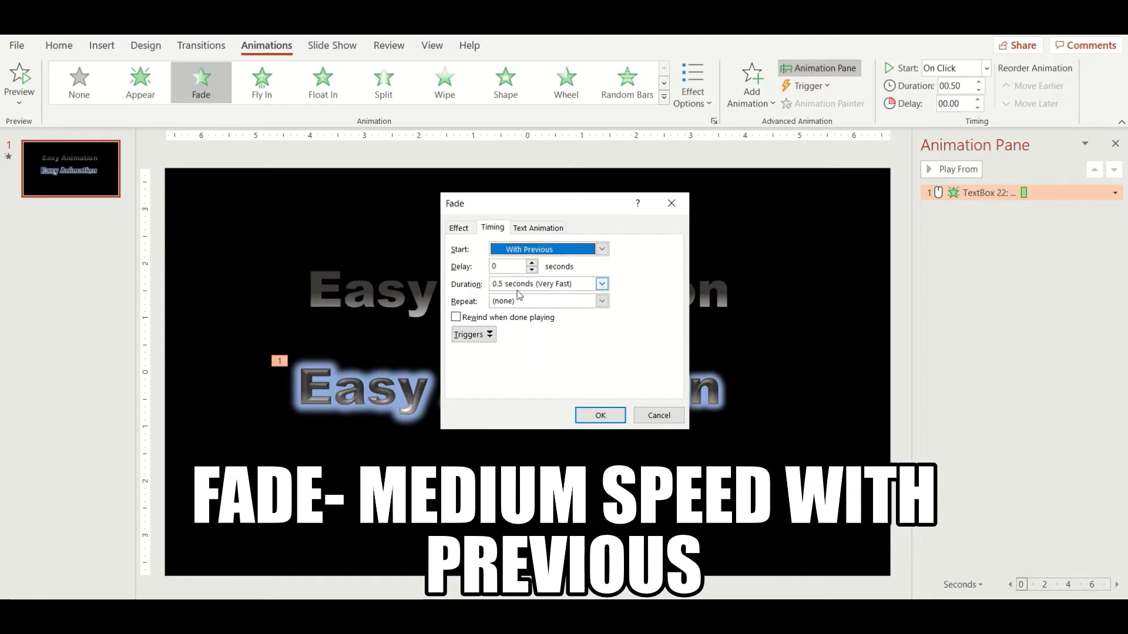
{"action": "left_click", "coordinate": [602, 283]}
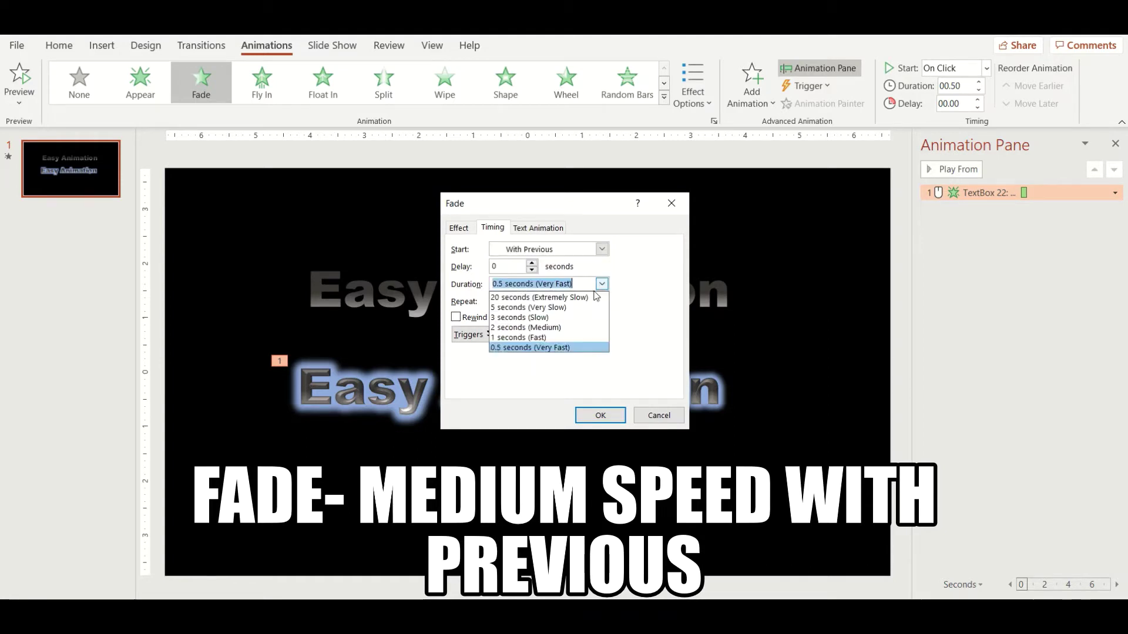
{"action": "left_click", "coordinate": [567, 328]}
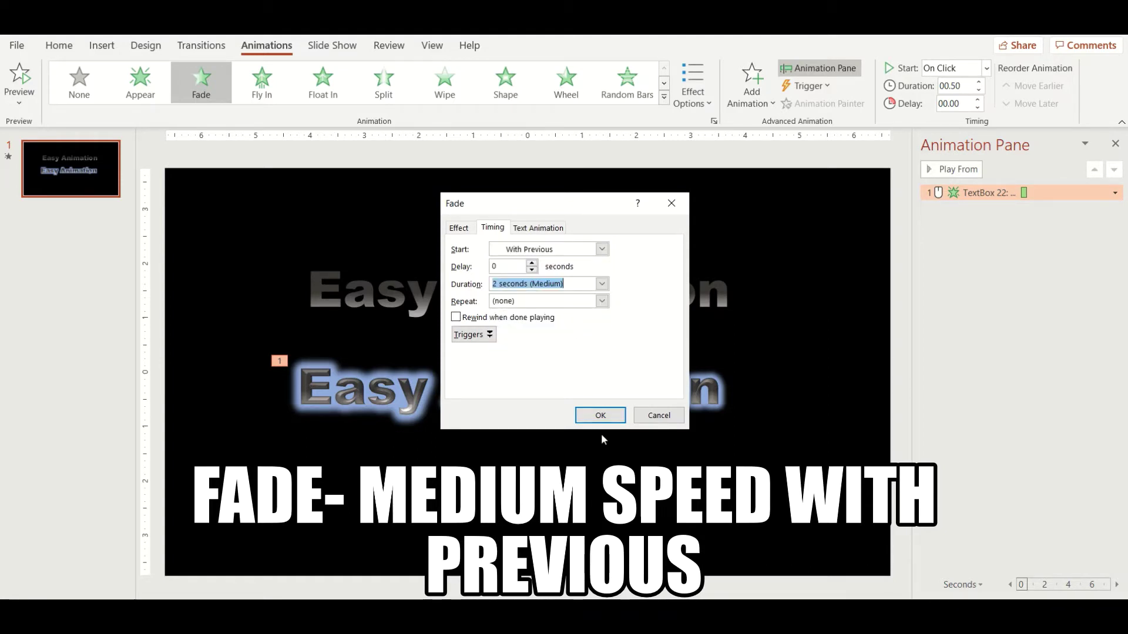
{"action": "left_click", "coordinate": [600, 416]}
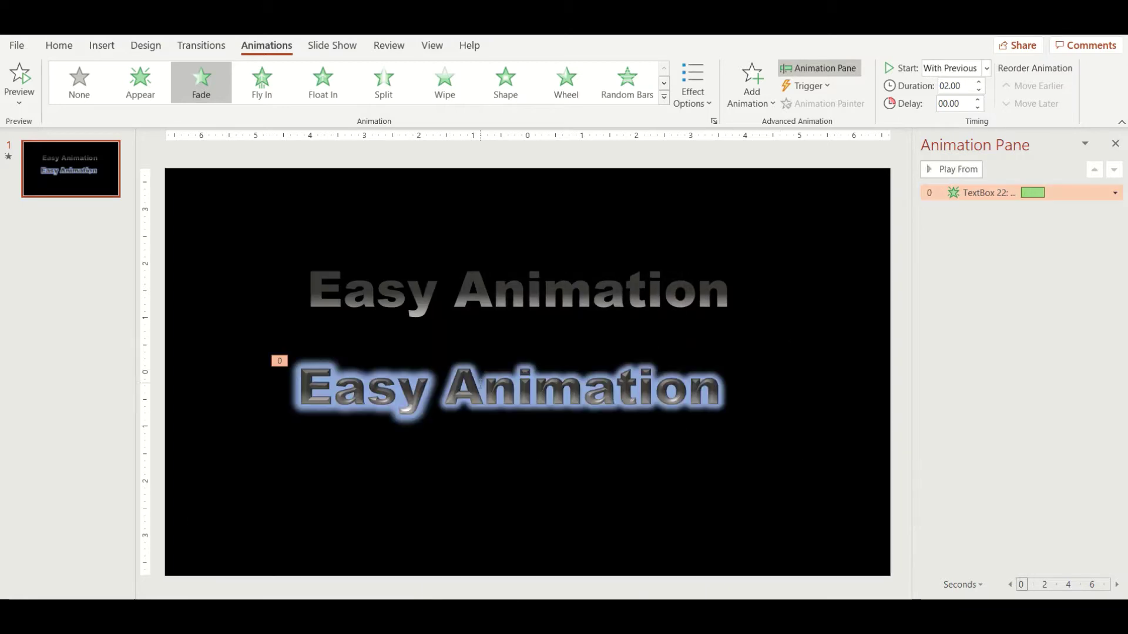
{"action": "left_click", "coordinate": [301, 379]}
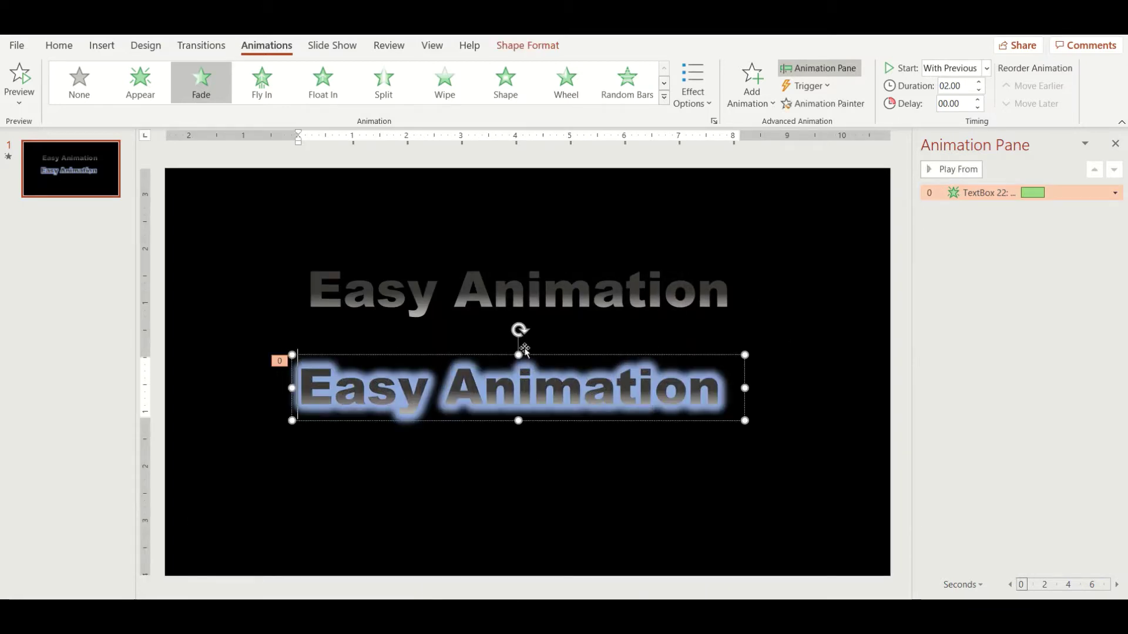
Add a Wave emphasis to the glowing title: With Previous, 2 s delay, Very Fast, repeat 2
{"action": "left_click", "coordinate": [751, 83]}
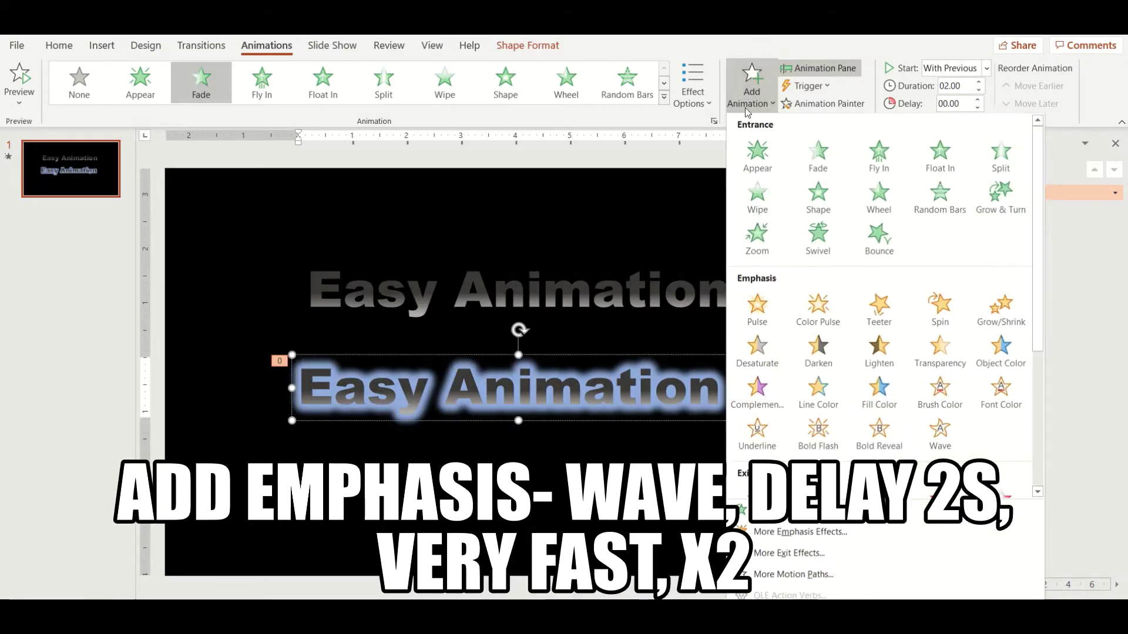
{"action": "left_click", "coordinate": [940, 432]}
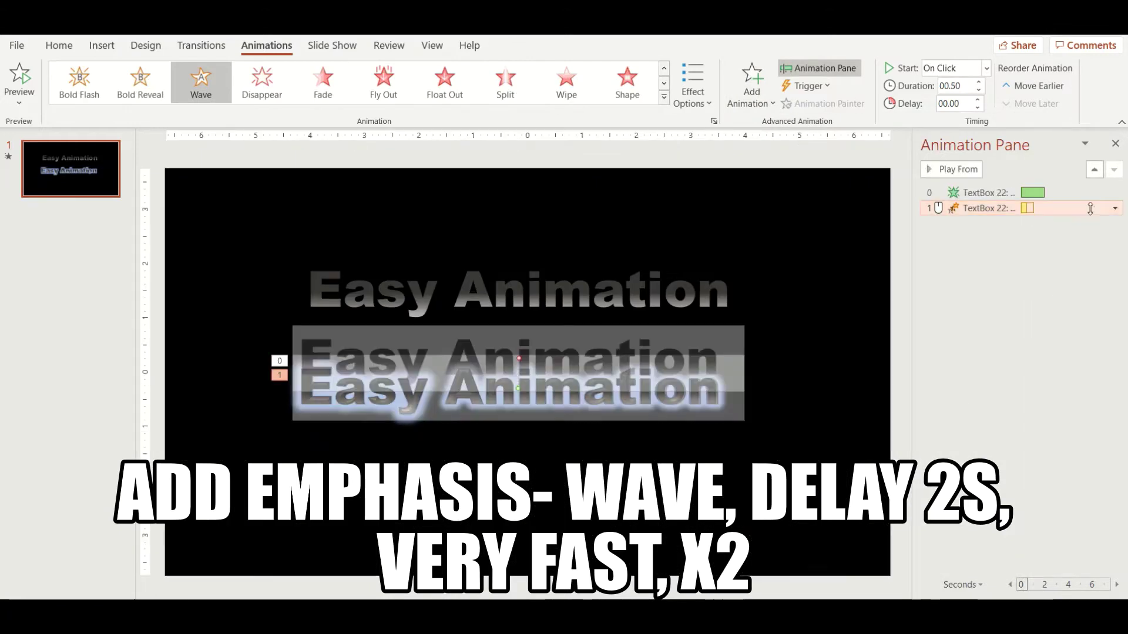
{"action": "left_click", "coordinate": [1117, 209]}
{"action": "left_click", "coordinate": [1011, 294]}
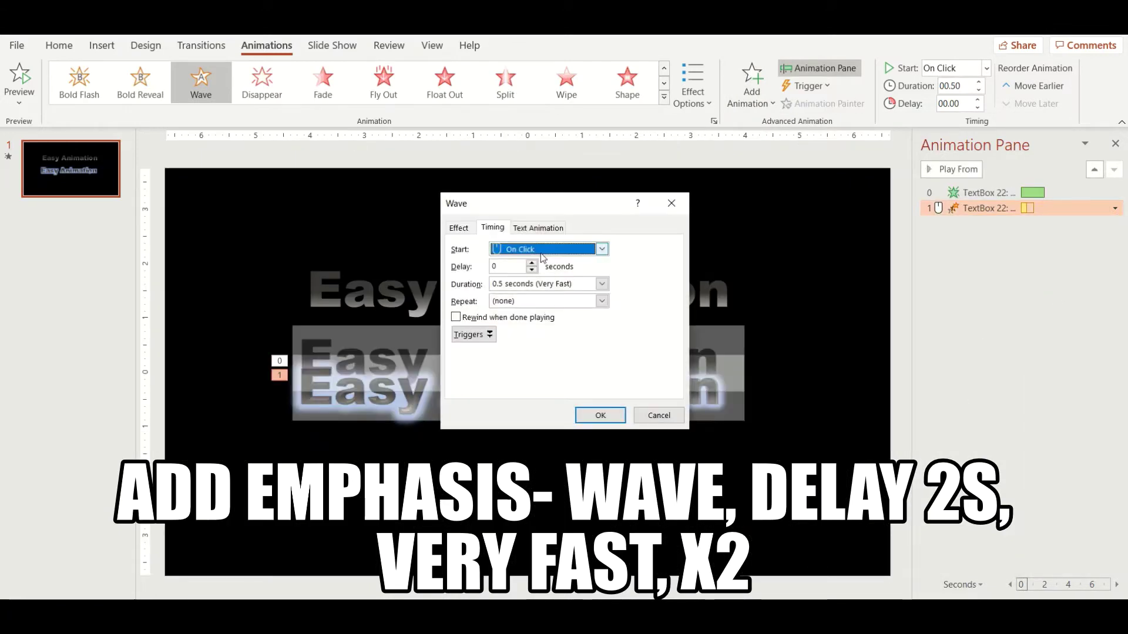
{"action": "left_click", "coordinate": [544, 252]}
{"action": "left_click", "coordinate": [541, 277]}
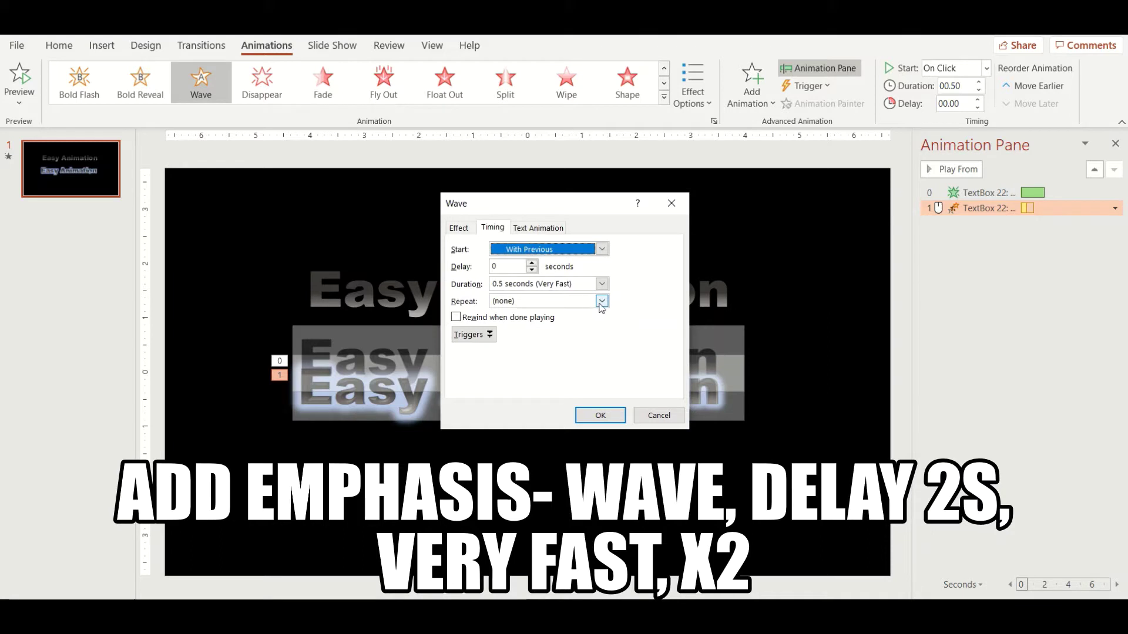
{"action": "left_click", "coordinate": [601, 300]}
{"action": "left_click", "coordinate": [564, 325]}
{"action": "type", "text": "2"}
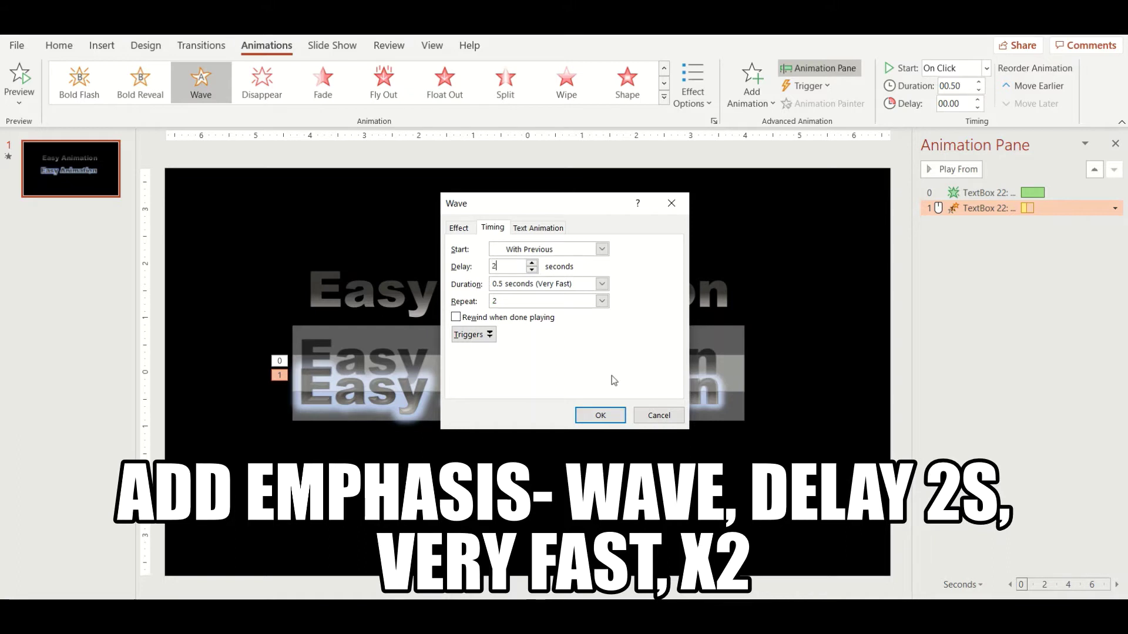
{"action": "left_click", "coordinate": [601, 415]}
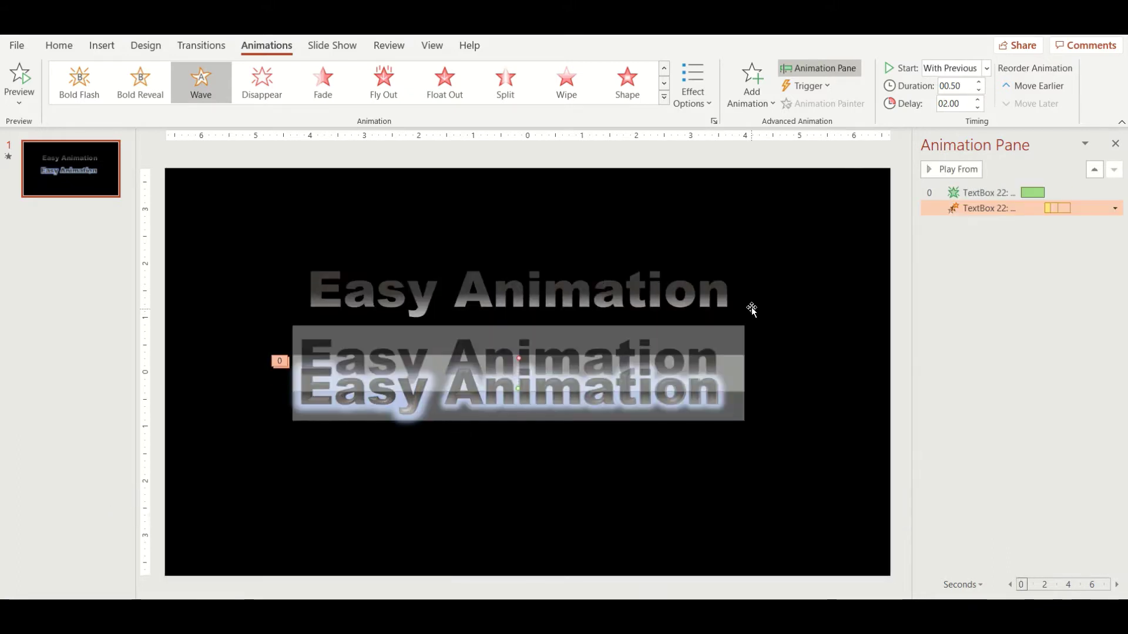
{"action": "left_click", "coordinate": [510, 257]}
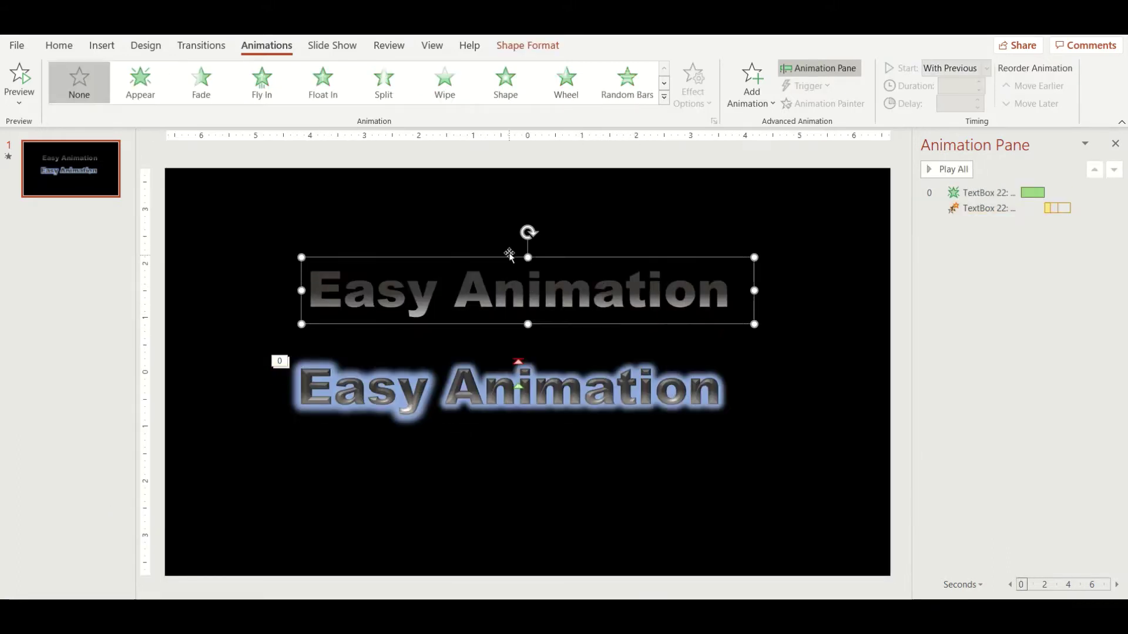
Apply a Disappear exit to the grey text, starting With Previous after a 2 s delay
{"action": "left_click", "coordinate": [664, 97]}
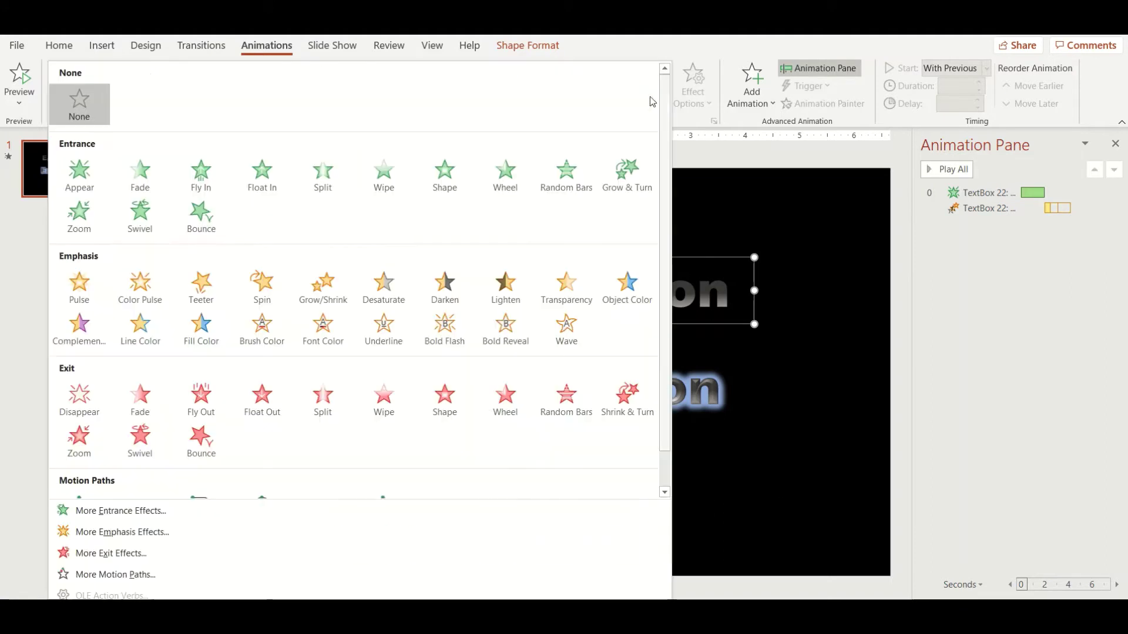
{"action": "left_click", "coordinate": [78, 402]}
{"action": "left_click", "coordinate": [1115, 223]}
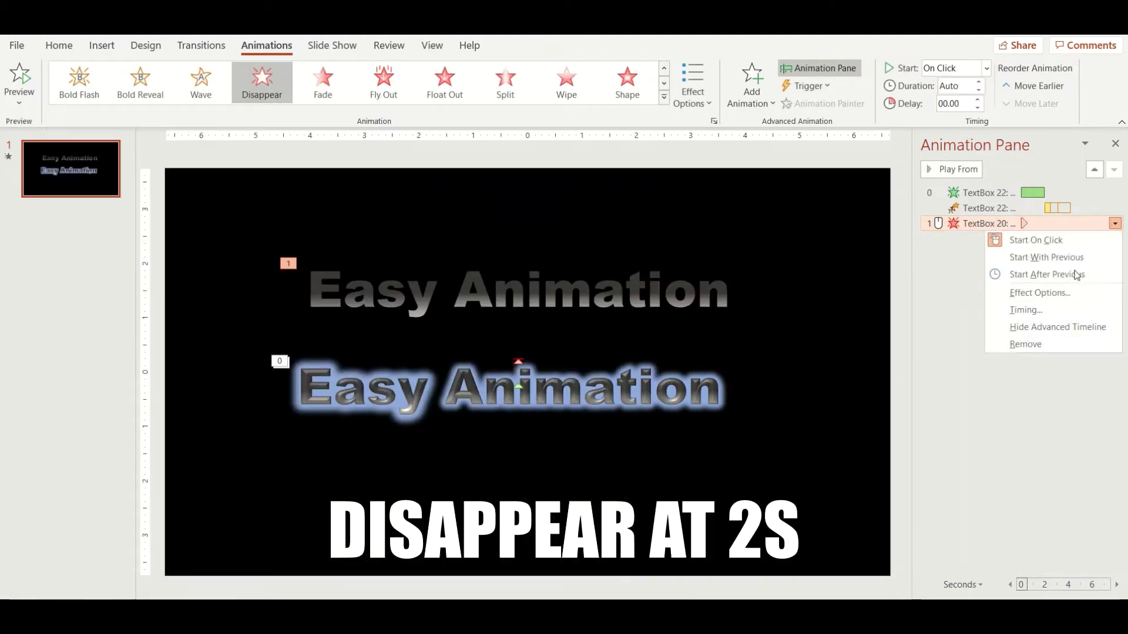
{"action": "left_click", "coordinate": [1026, 310]}
{"action": "left_click", "coordinate": [541, 253]}
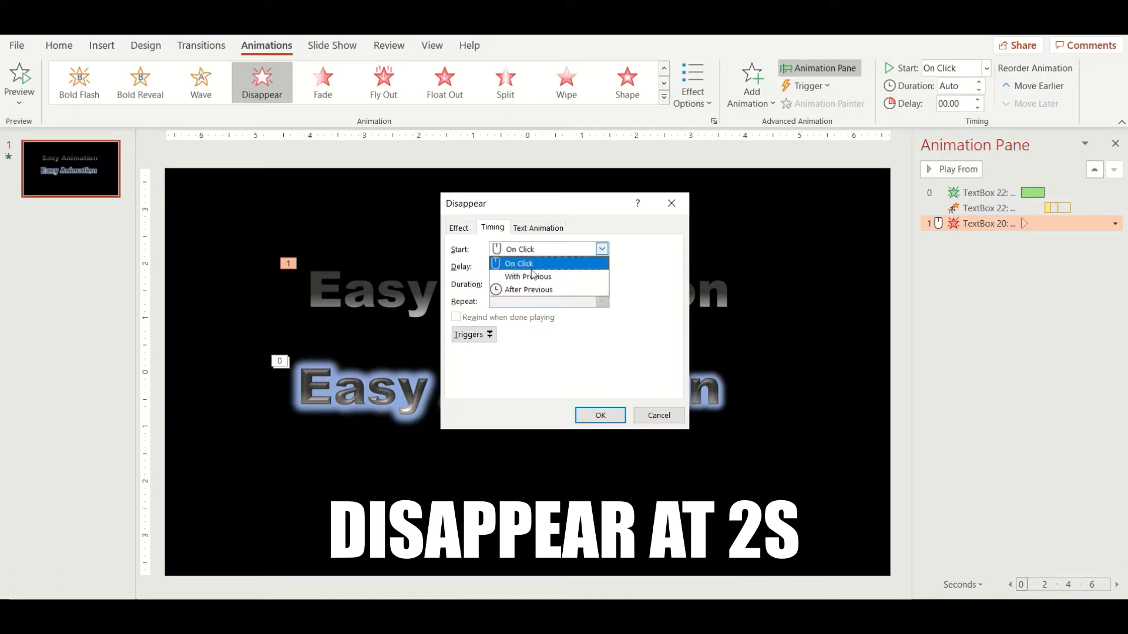
{"action": "left_click", "coordinate": [513, 269]}
{"action": "type", "text": "2"}
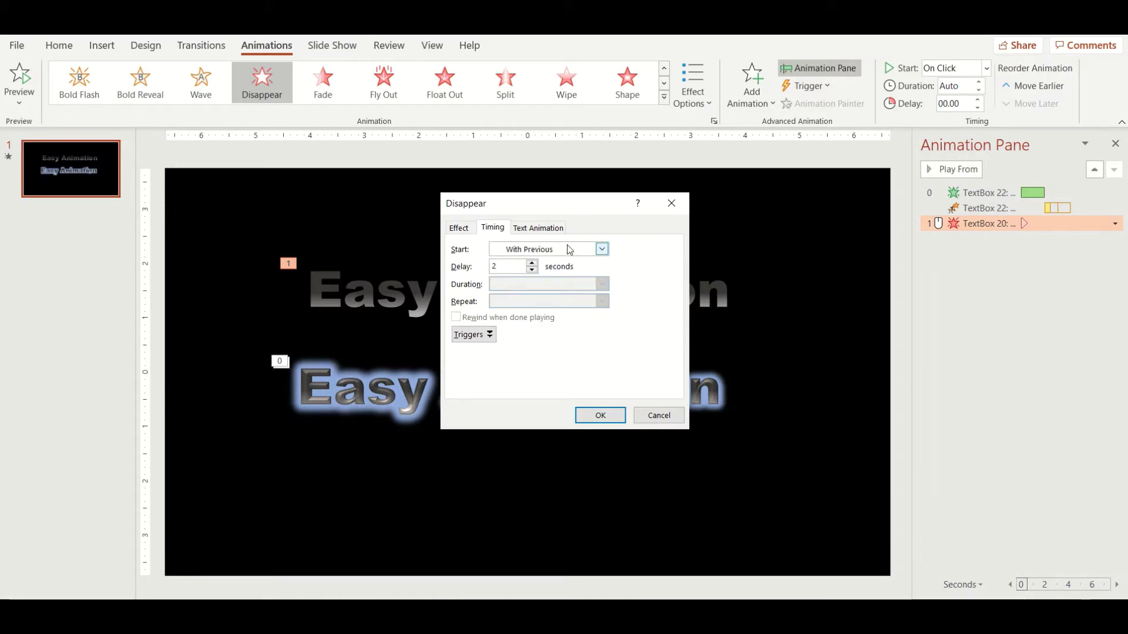
{"action": "left_click", "coordinate": [601, 415]}
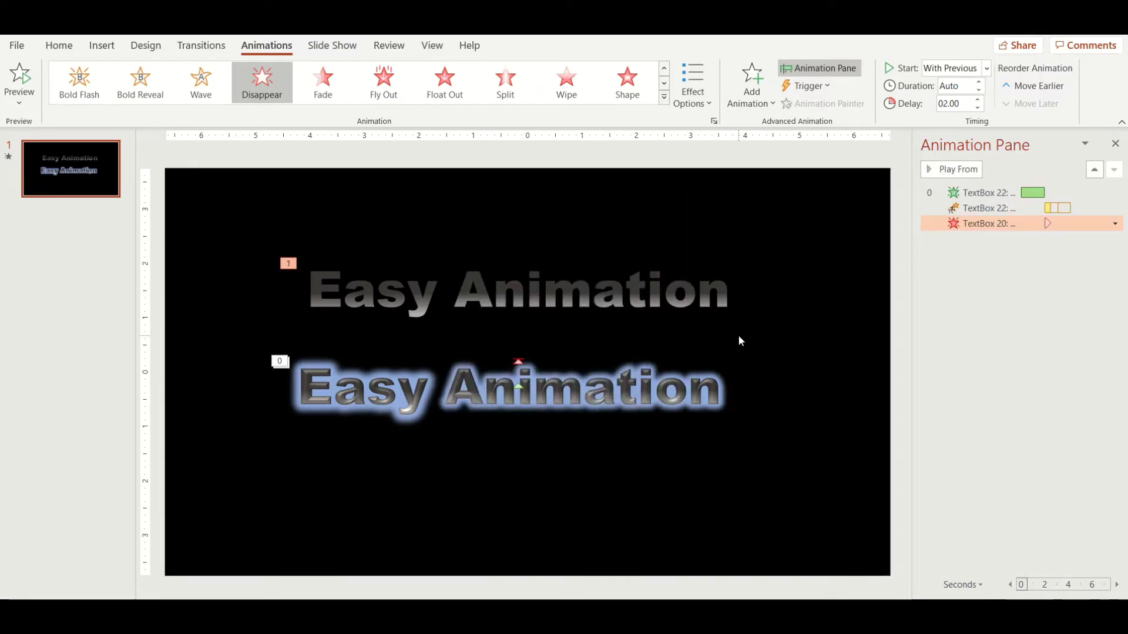
Move the glowing title up toward the grey text
{"action": "left_click", "coordinate": [628, 287]}
{"action": "left_click", "coordinate": [600, 242]}
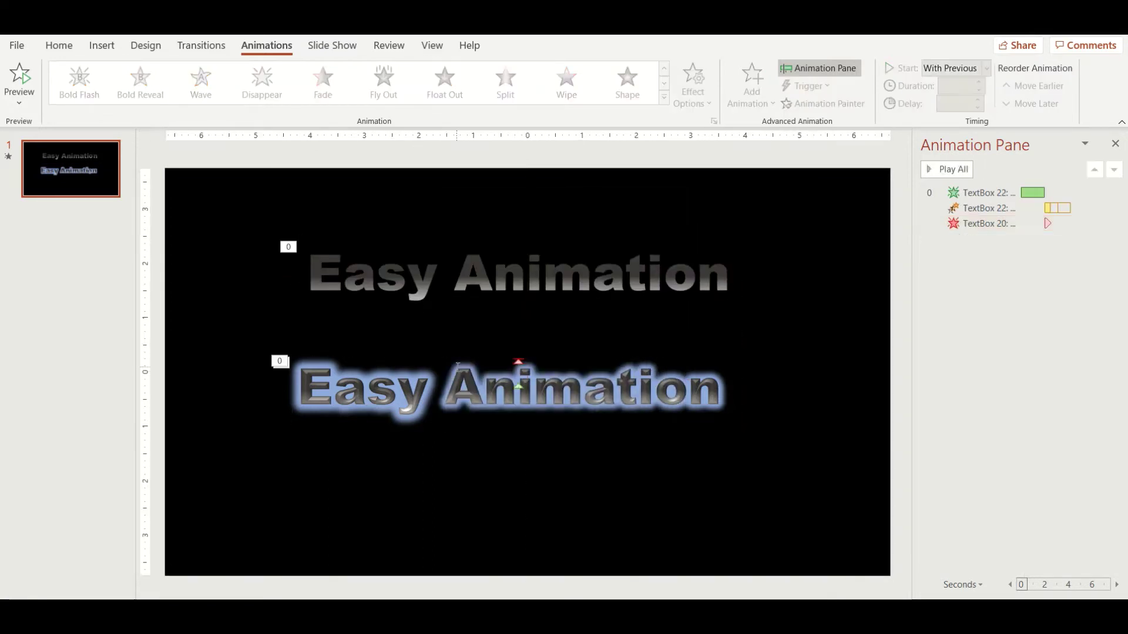
{"action": "left_click_drag", "start_coordinate": [459, 359], "coordinate": [489, 343]}
Align the glowing title exactly over the grey text and bring it to the front
{"action": "left_click_drag", "start_coordinate": [448, 239], "coordinate": [441, 343]}
{"action": "right_click", "coordinate": [453, 257]}
{"action": "left_click", "coordinate": [517, 357]}
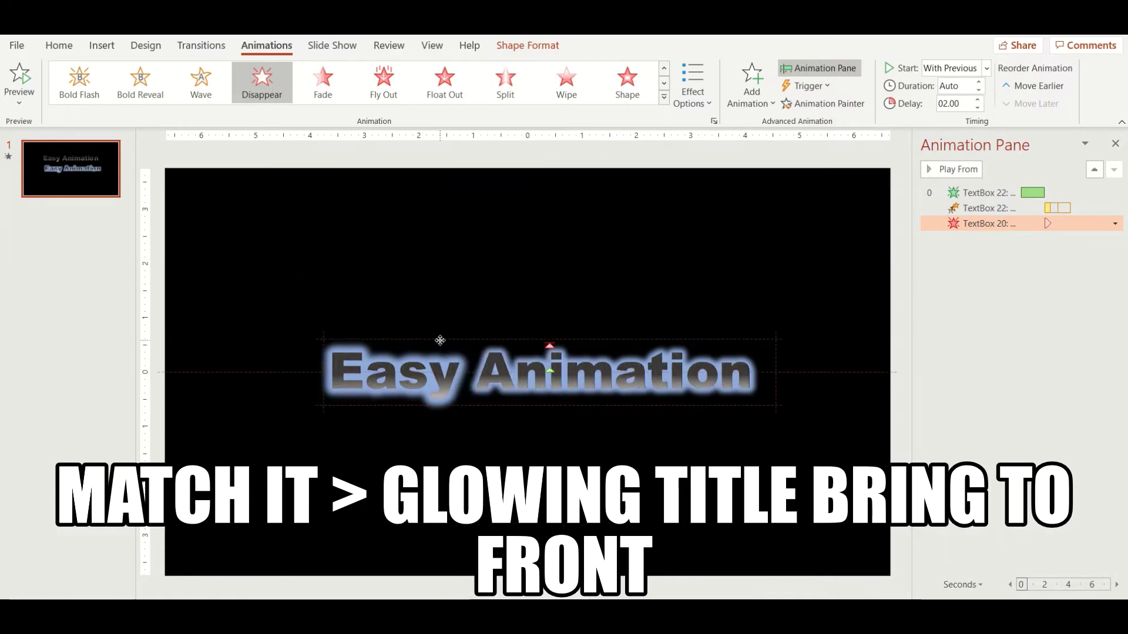
{"action": "right_click", "coordinate": [441, 342]}
{"action": "left_click", "coordinate": [492, 358]}
Preview the slide show full screen with F5, then end it with Esc
{"action": "left_click", "coordinate": [948, 561]}
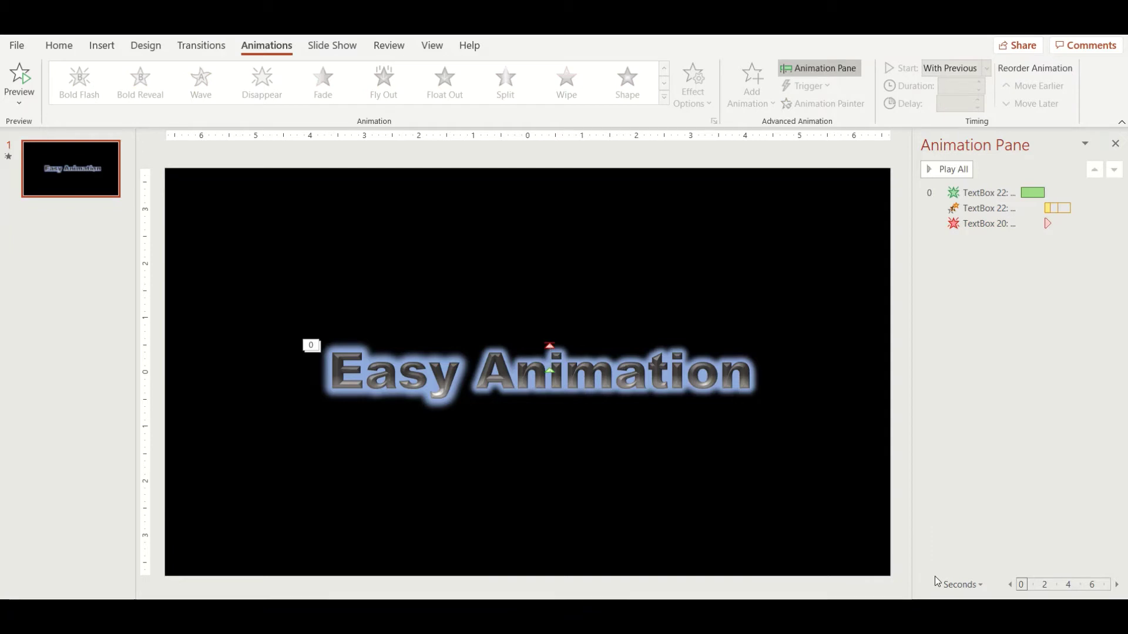
{"action": "key", "text": "F5"}
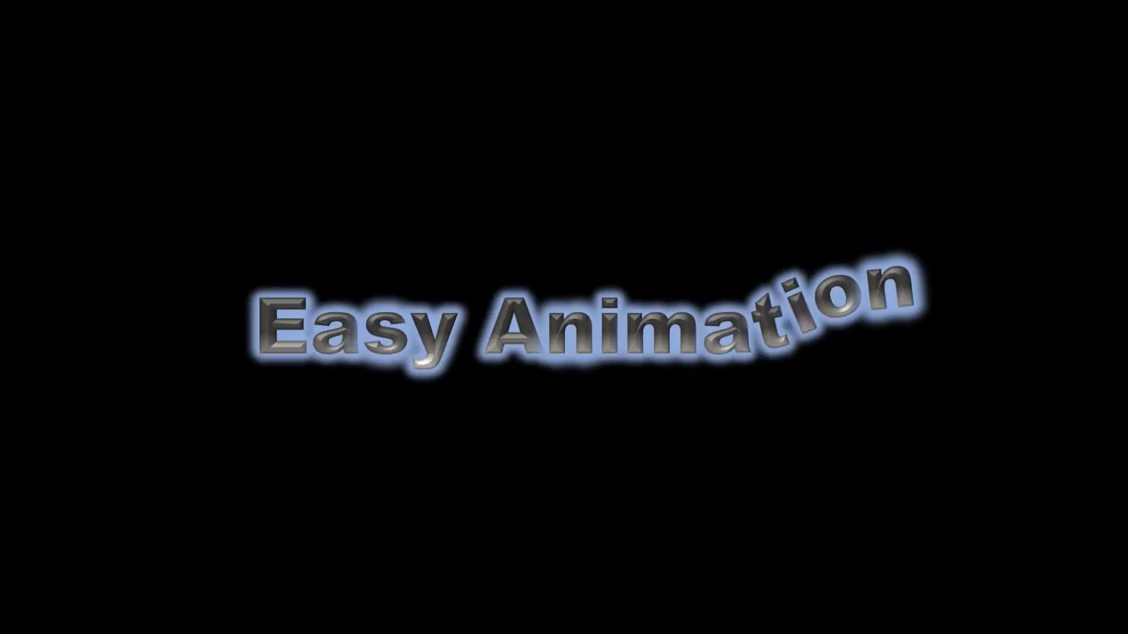
{"action": "key", "text": "Escape"}
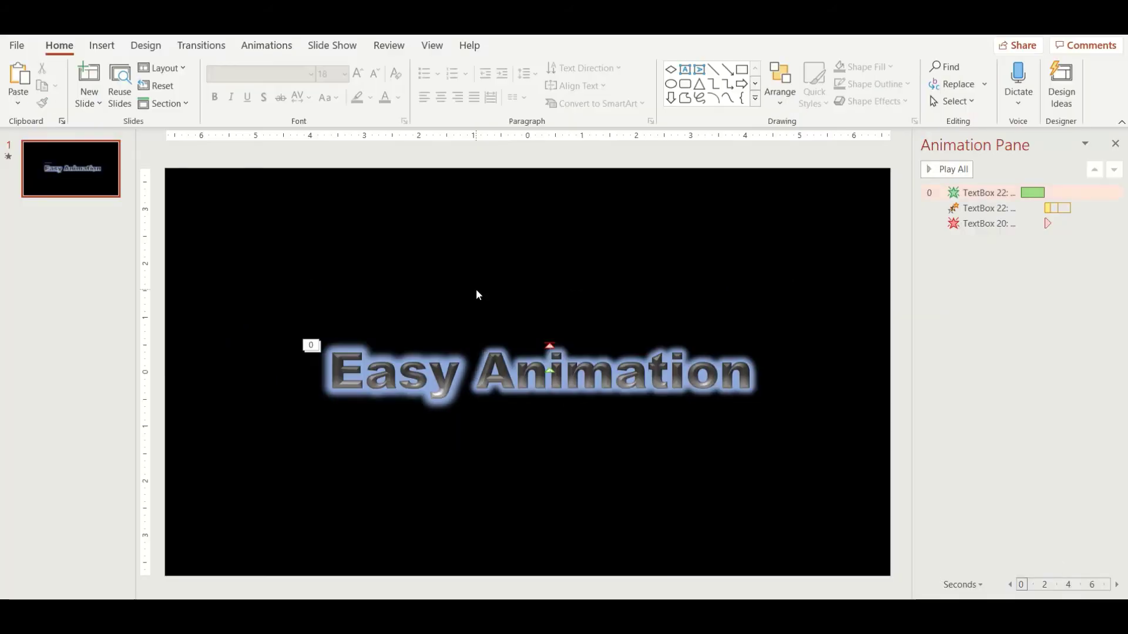
Draw a small flat Flowchart: Decision diamond above the title
{"action": "left_click", "coordinate": [103, 45]}
{"action": "left_click", "coordinate": [261, 82]}
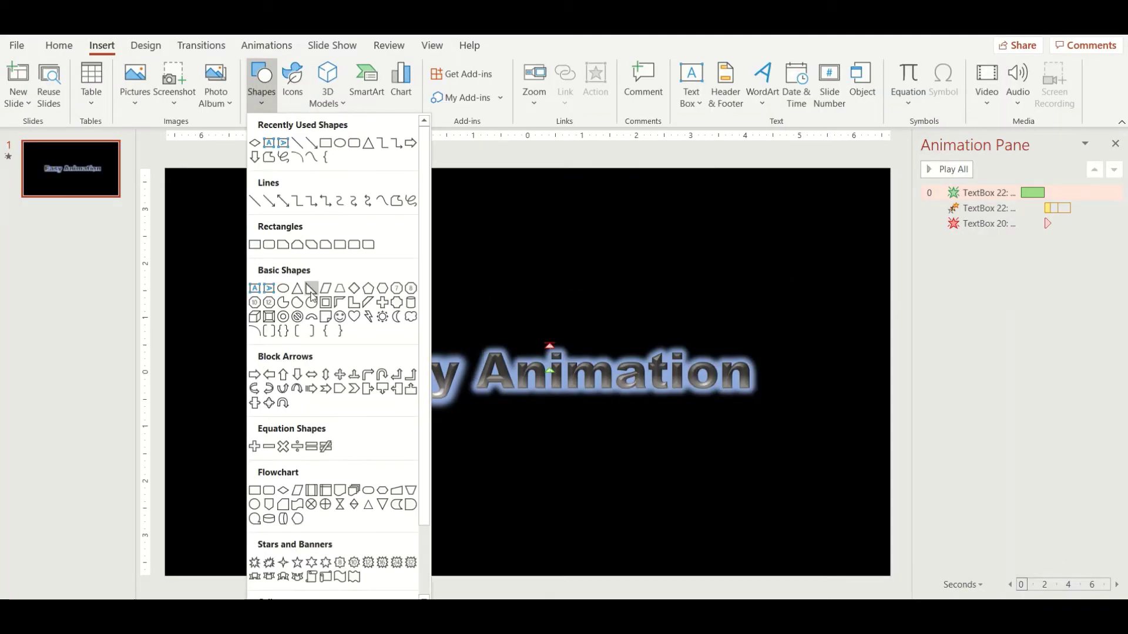
{"action": "left_click", "coordinate": [283, 491]}
{"action": "left_click_drag", "start_coordinate": [322, 314], "coordinate": [380, 322]}
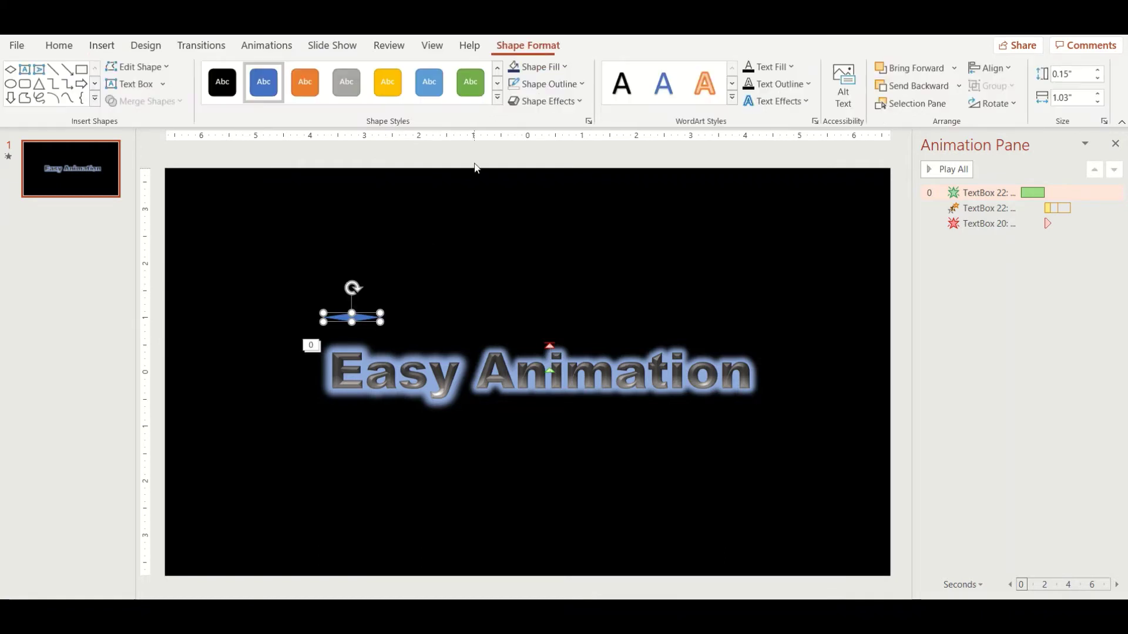
Remove the diamond's outline, nudge it into place, and give it a Fade entrance
{"action": "left_click", "coordinate": [549, 84]}
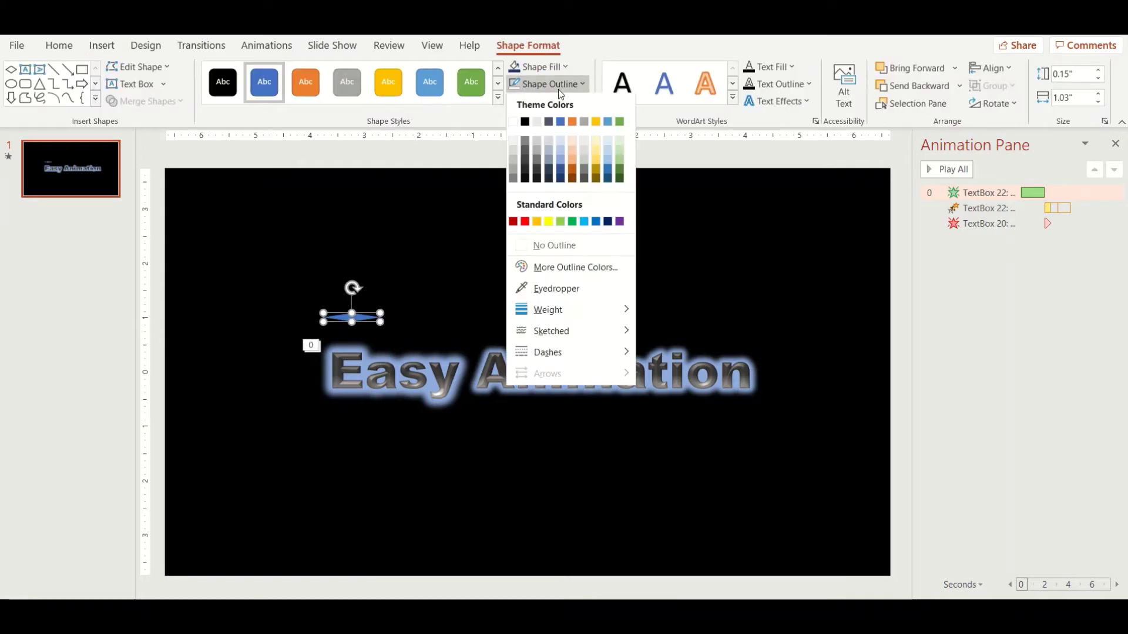
{"action": "left_click", "coordinate": [568, 252]}
{"action": "left_click_drag", "start_coordinate": [363, 313], "coordinate": [362, 322]}
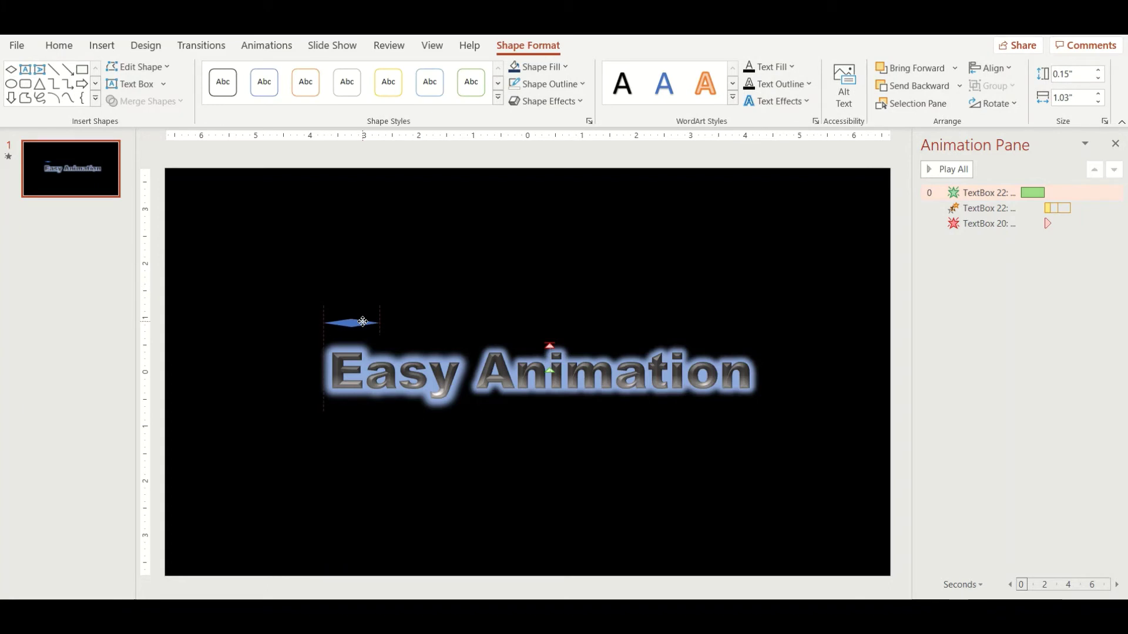
{"action": "left_click", "coordinate": [266, 46]}
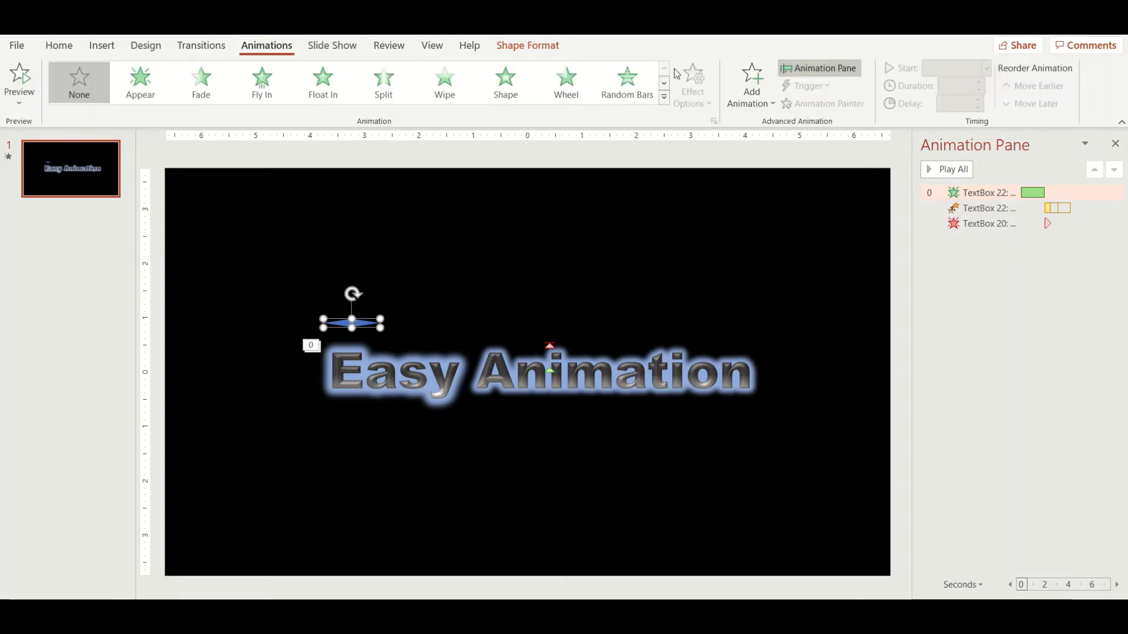
{"action": "left_click", "coordinate": [202, 99]}
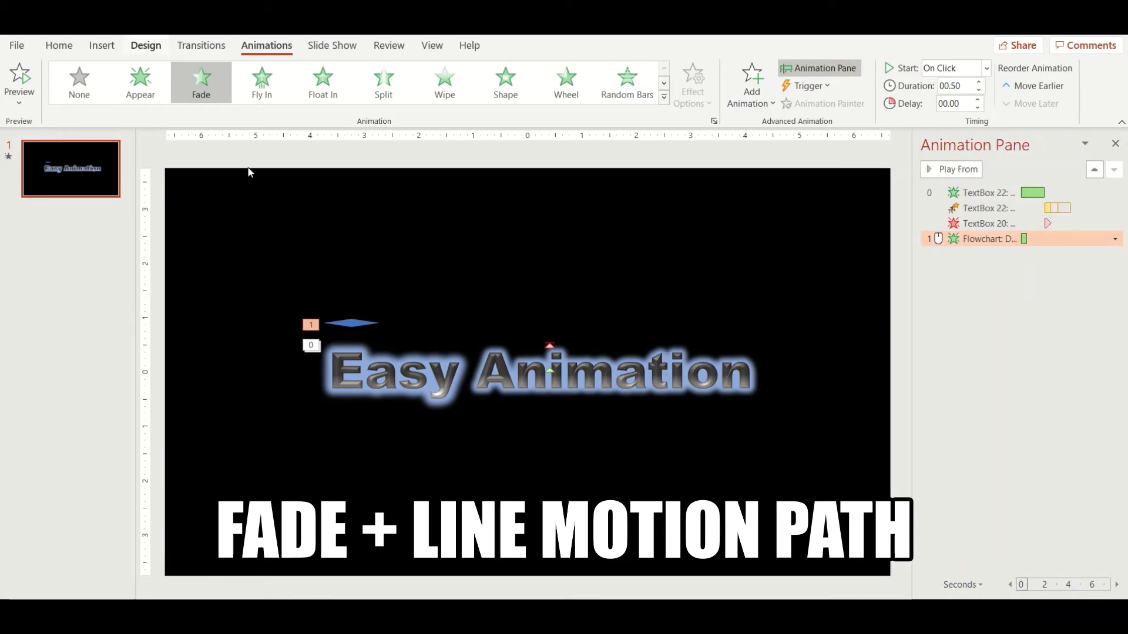
Add a Lines motion path running far right above the title, then select both diamond effects
{"action": "left_click", "coordinate": [752, 82]}
{"action": "scroll", "coordinate": [802, 476], "scroll_direction": "down", "scroll_amount": 5}
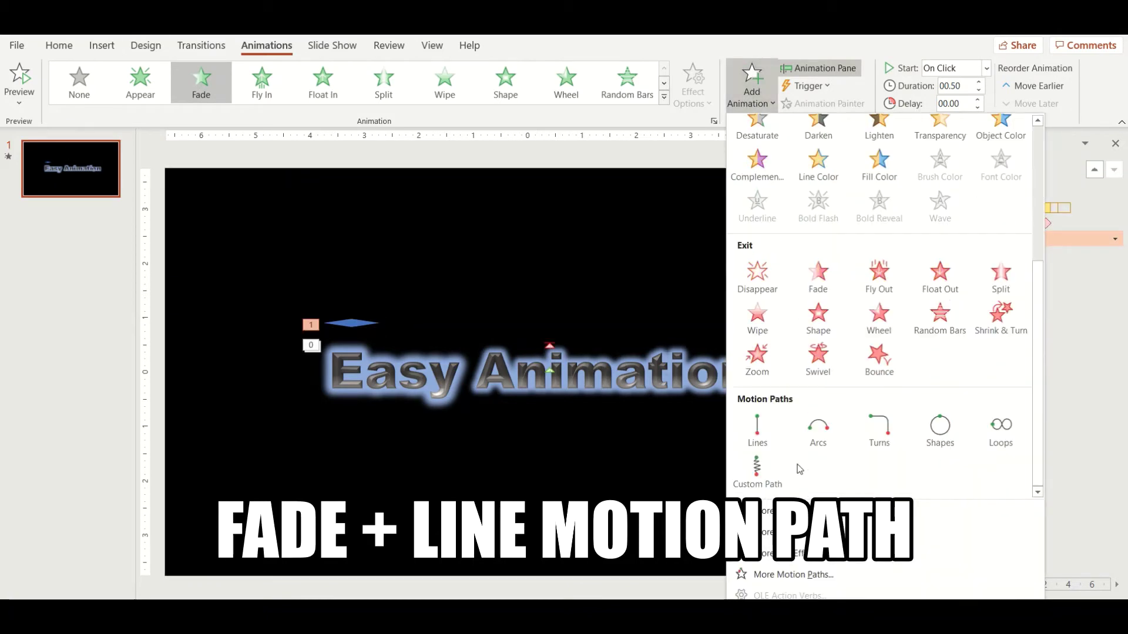
{"action": "left_click", "coordinate": [756, 437]}
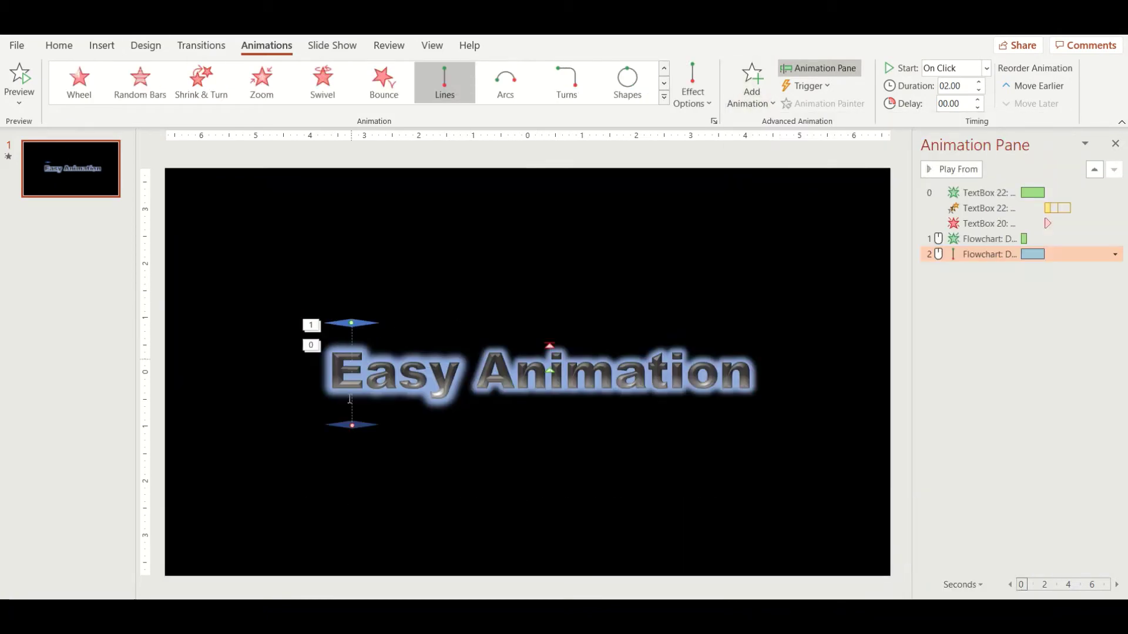
{"action": "left_click_drag", "start_coordinate": [351, 424], "coordinate": [734, 322]}
{"action": "left_click", "coordinate": [353, 318]}
{"action": "left_click", "coordinate": [423, 292]}
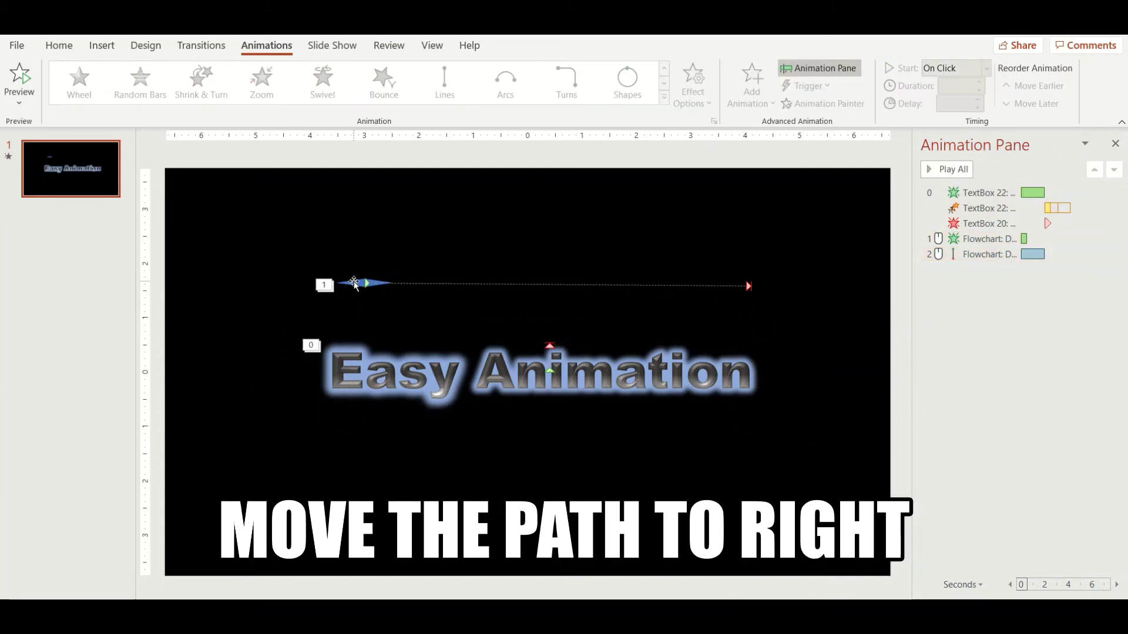
{"action": "left_click", "coordinate": [1098, 239]}
{"action": "left_click", "coordinate": [1087, 254], "text": "shift"}
Set both diamond animations to start With Previous with a 4.5 s delay
{"action": "right_click", "coordinate": [1087, 254]}
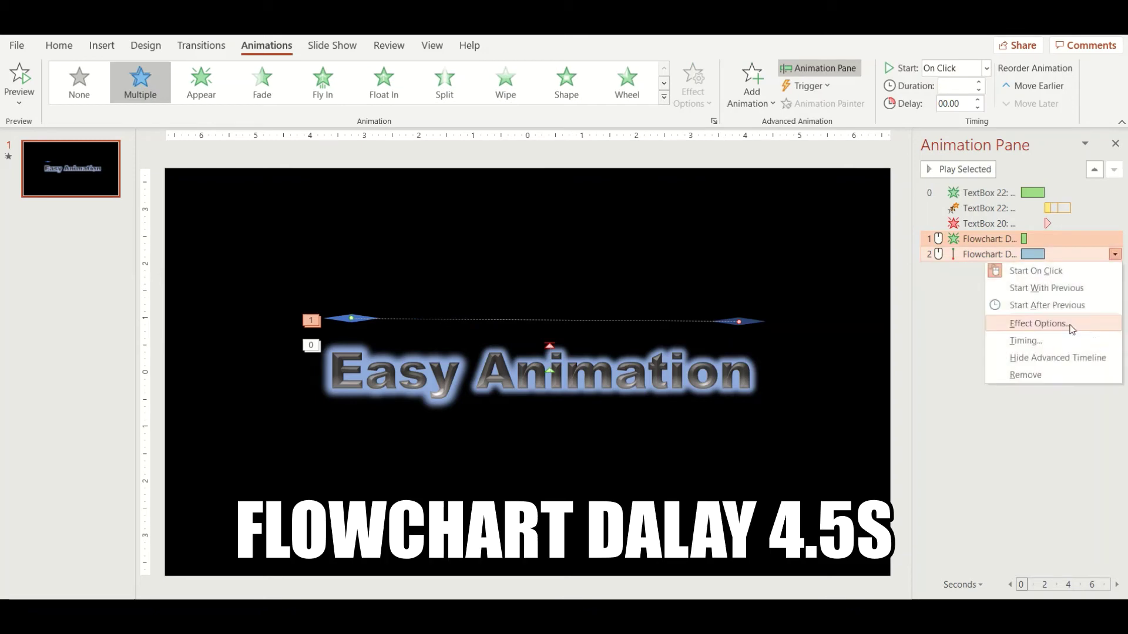
{"action": "left_click", "coordinate": [1070, 327]}
{"action": "left_click", "coordinate": [543, 249]}
{"action": "left_click", "coordinate": [527, 276]}
{"action": "left_click", "coordinate": [505, 266]}
{"action": "key", "text": "BackSpace"}
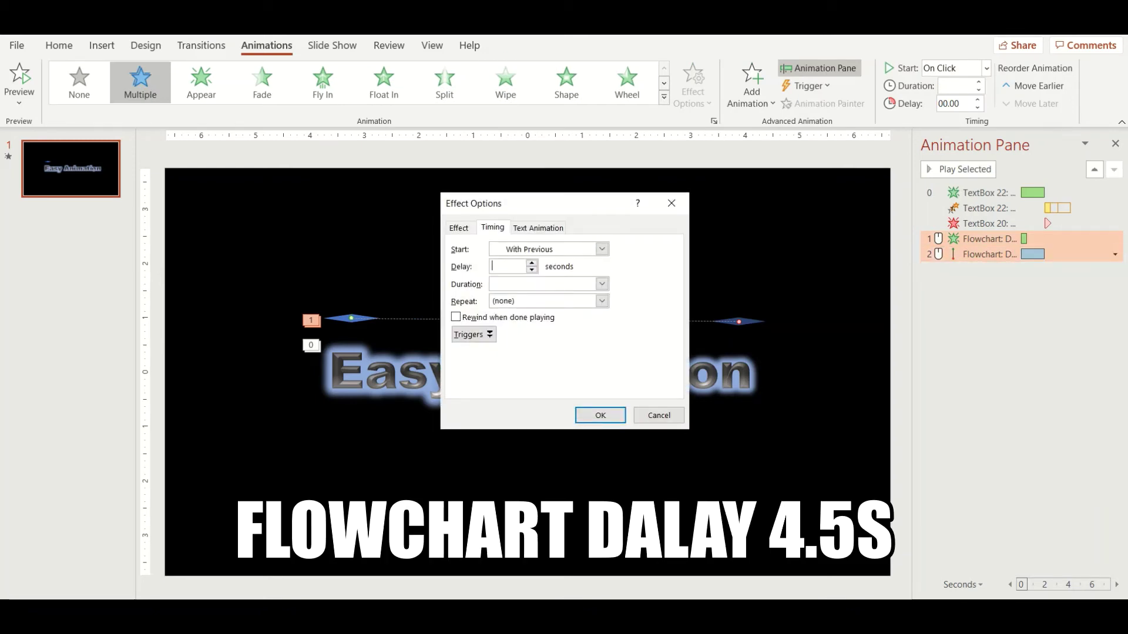
{"action": "left_click", "coordinate": [599, 416]}
Make the motion path 0.5 s (Very Fast), repeat 3 times, with smooth start and end at 0 sec
{"action": "left_click", "coordinate": [1115, 255]}
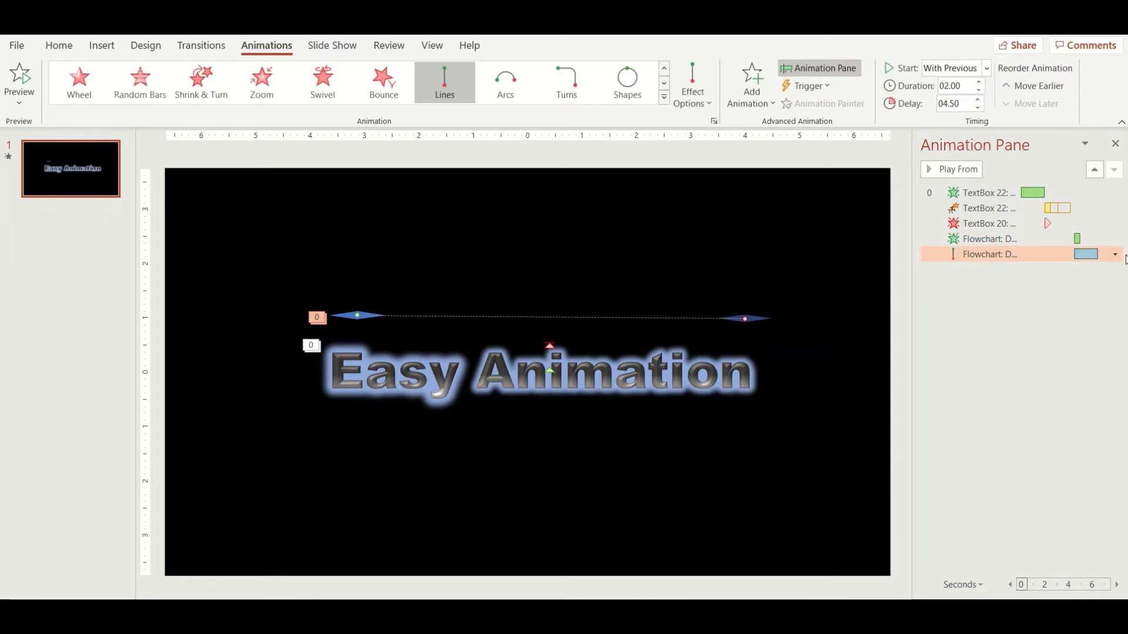
{"action": "left_click", "coordinate": [1115, 255]}
{"action": "left_click", "coordinate": [1051, 341]}
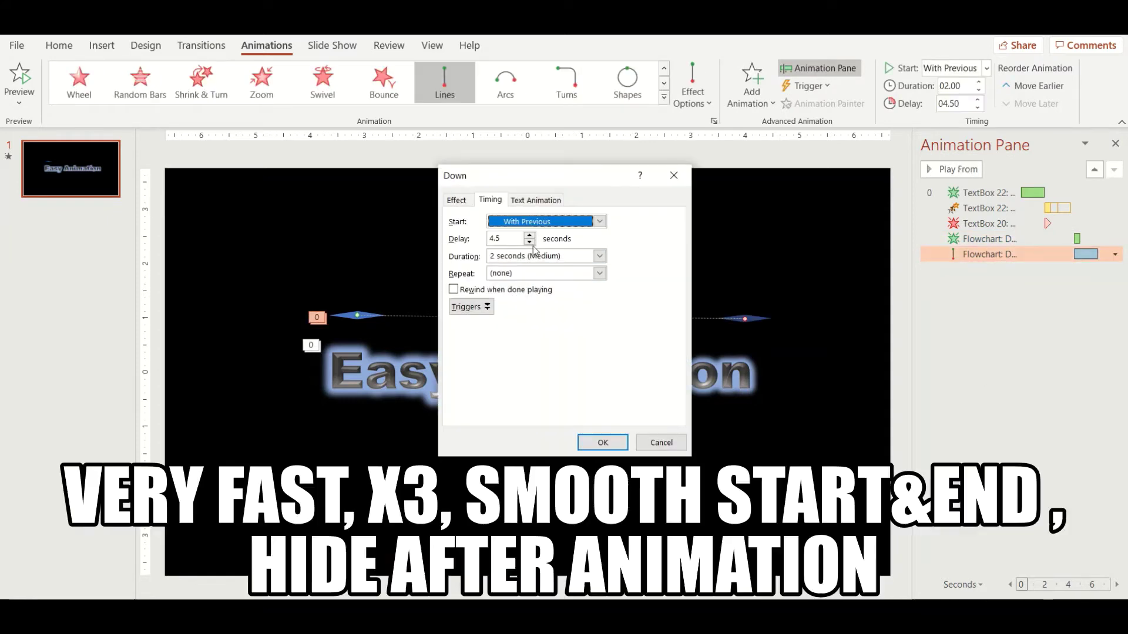
{"action": "left_click", "coordinate": [599, 256]}
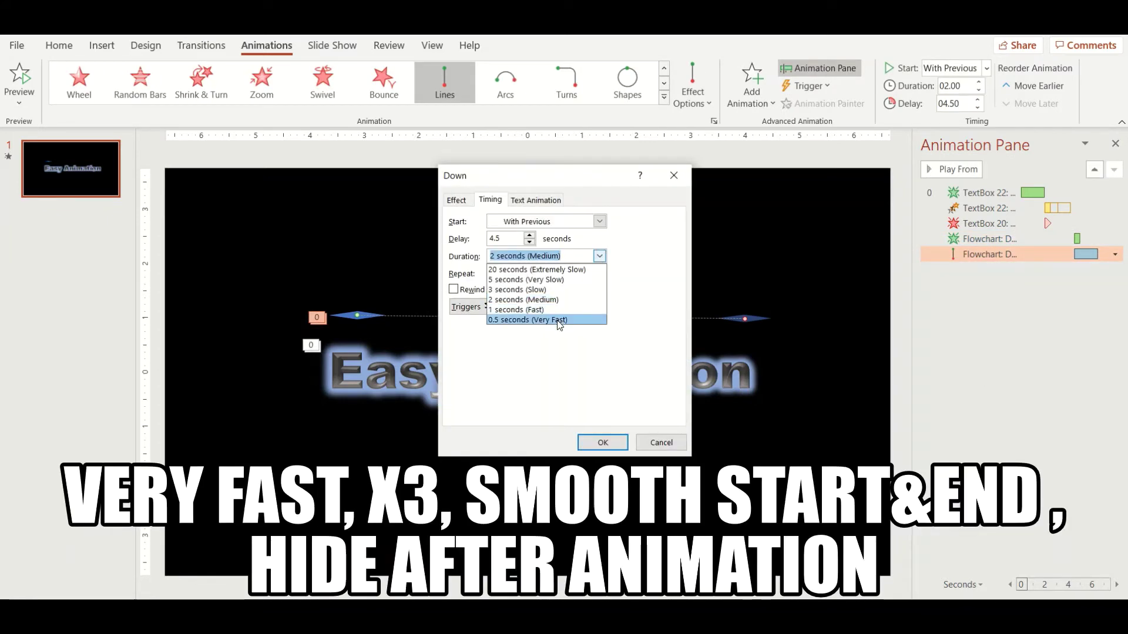
{"action": "left_click", "coordinate": [561, 321]}
{"action": "left_click", "coordinate": [599, 273]}
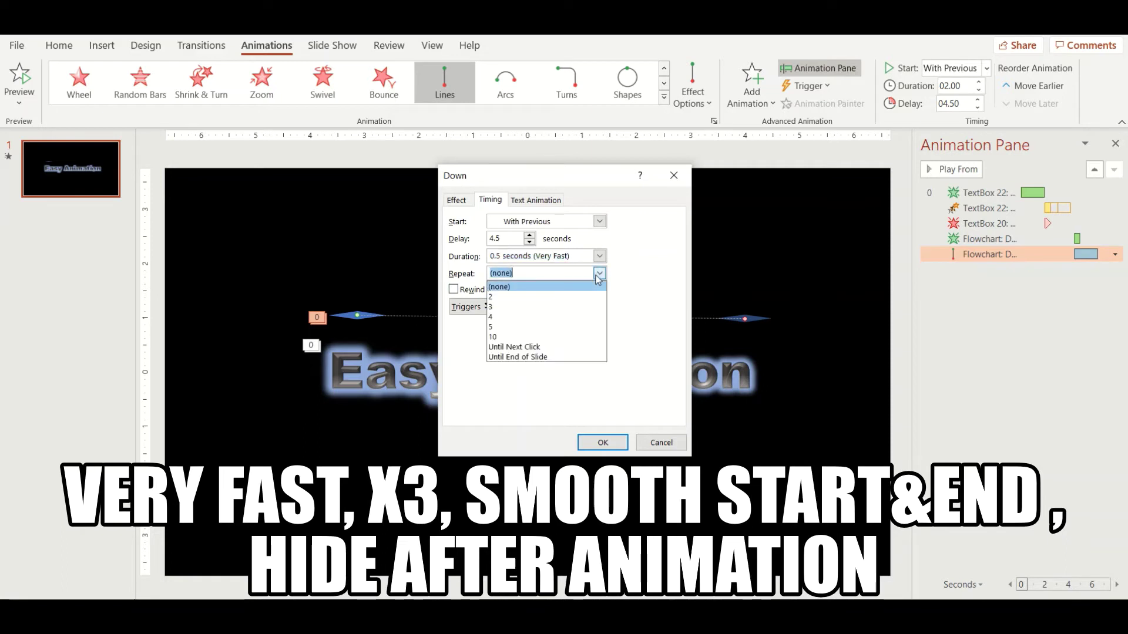
{"action": "left_click", "coordinate": [564, 307]}
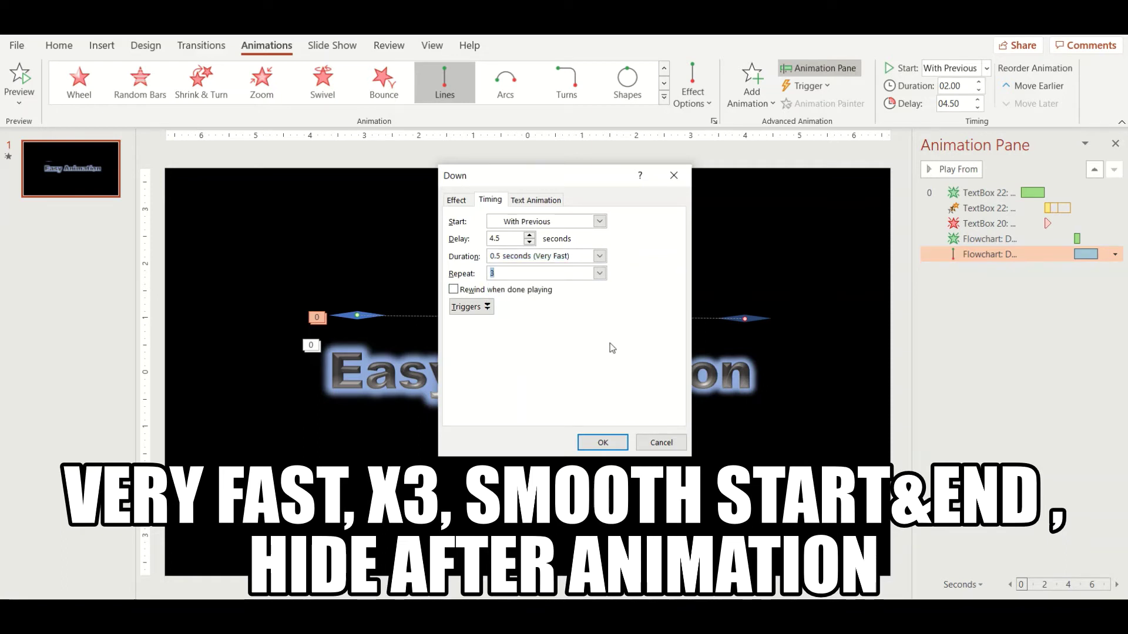
{"action": "left_click", "coordinate": [455, 200]}
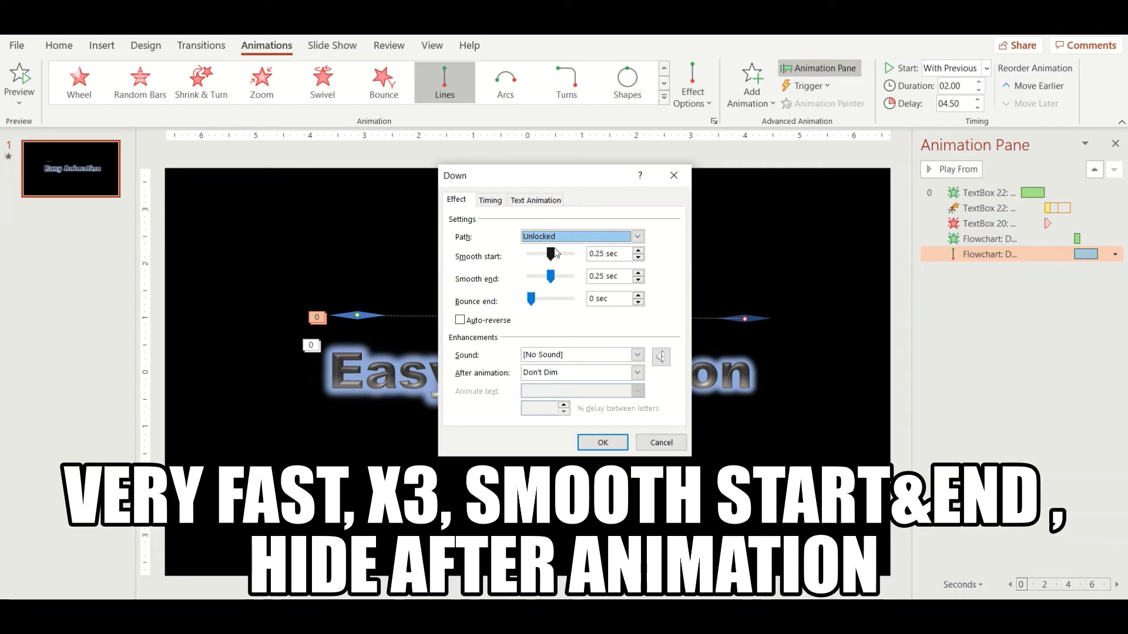
{"action": "left_click_drag", "start_coordinate": [555, 253], "coordinate": [514, 283]}
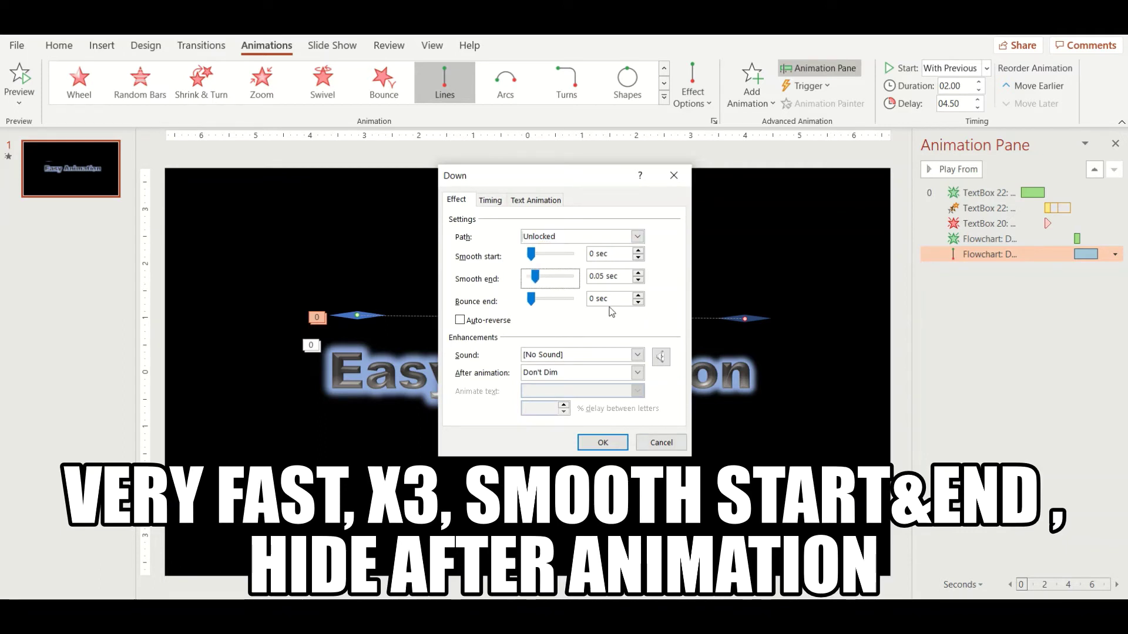
{"action": "left_click", "coordinate": [603, 443]}
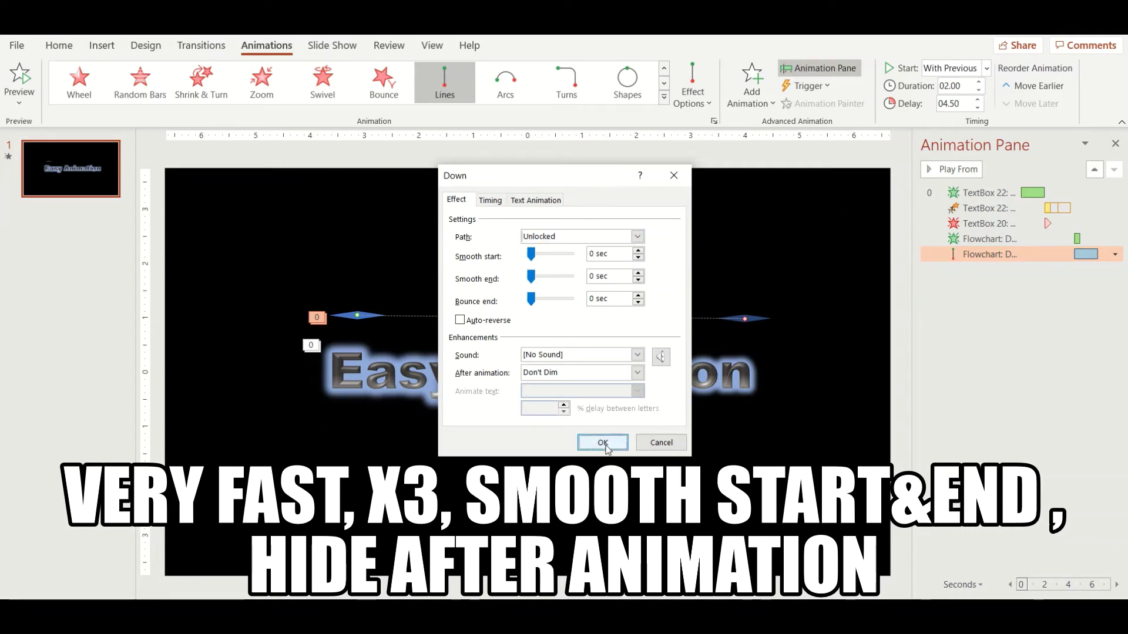
Duplicate the animated diamond streak, with its motion path, and place the copy below the title
{"action": "left_click", "coordinate": [335, 318]}
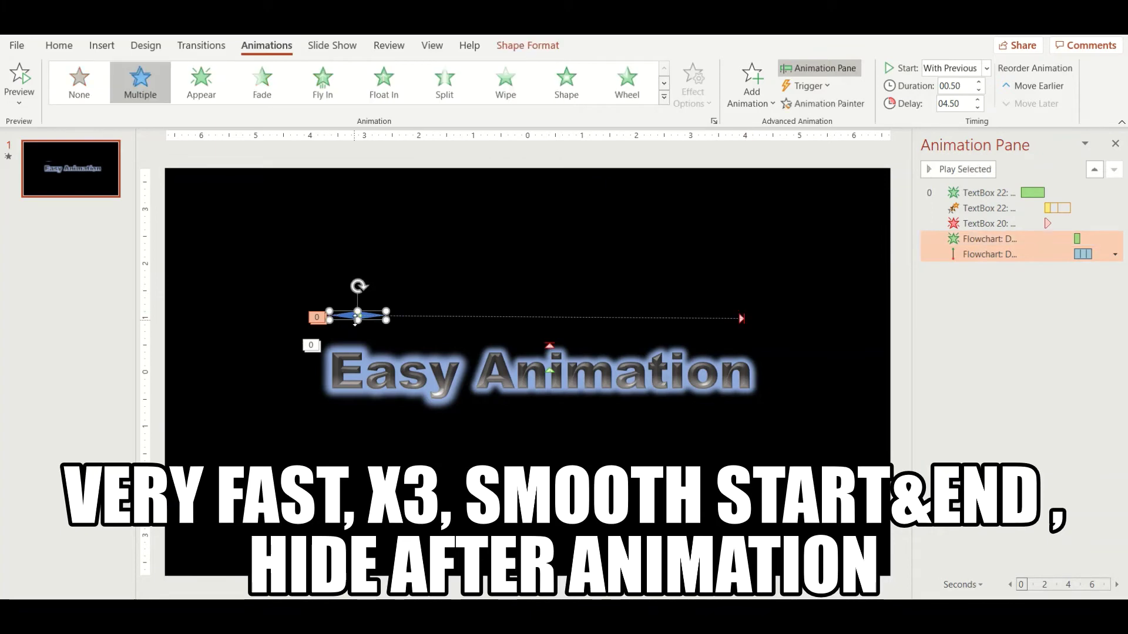
{"action": "key", "text": "ctrl+v"}
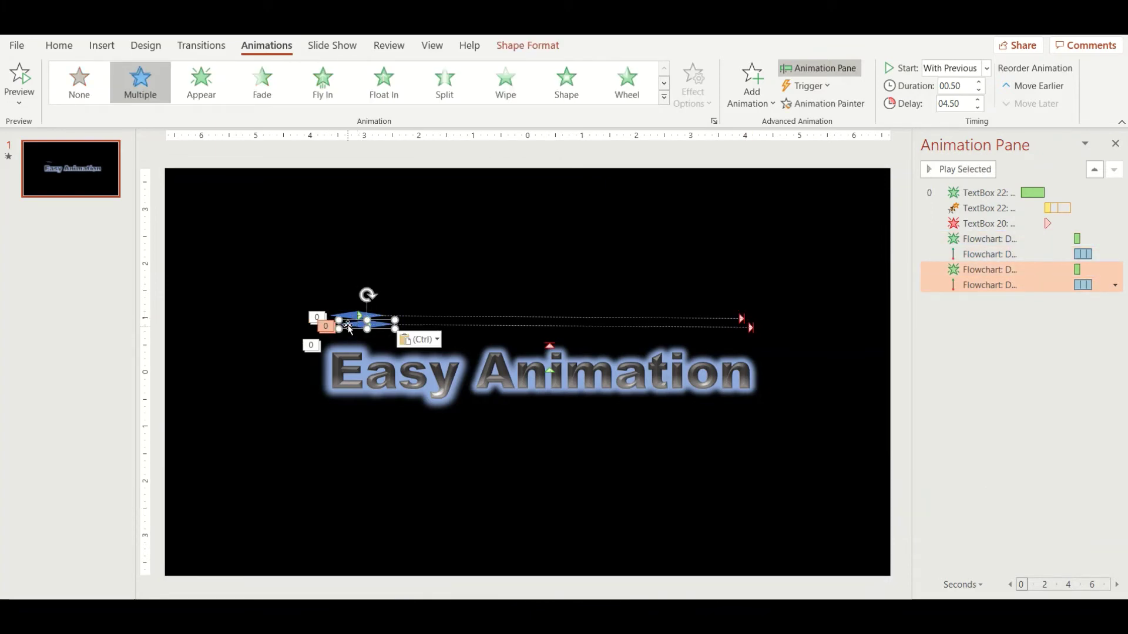
{"action": "left_click_drag", "start_coordinate": [364, 320], "coordinate": [335, 421]}
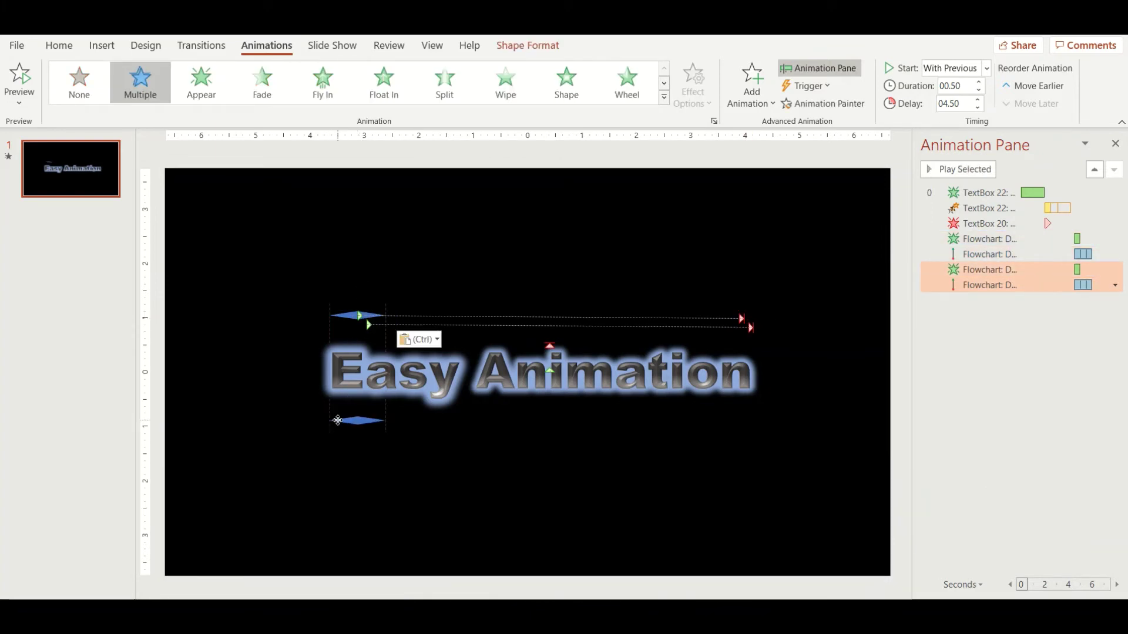
{"action": "left_click", "coordinate": [593, 495]}
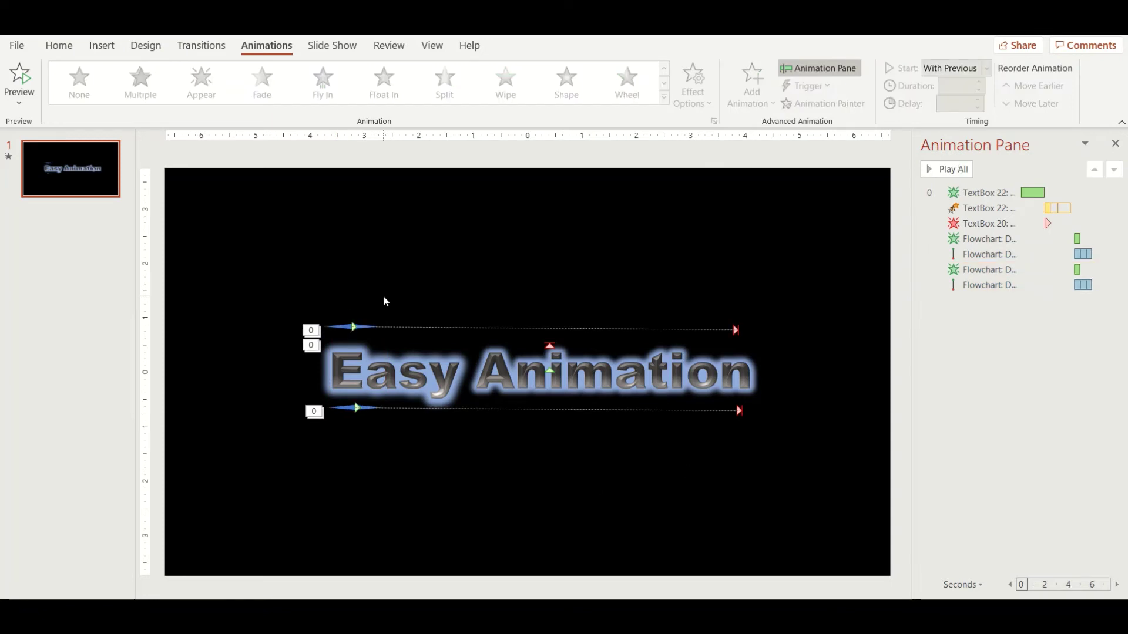
Paste another diamond above the streaks, delete its two animations, then paste a further copy
{"action": "key", "text": "ctrl+v"}
{"action": "left_click_drag", "start_coordinate": [342, 336], "coordinate": [342, 281]}
{"action": "left_click", "coordinate": [999, 285]}
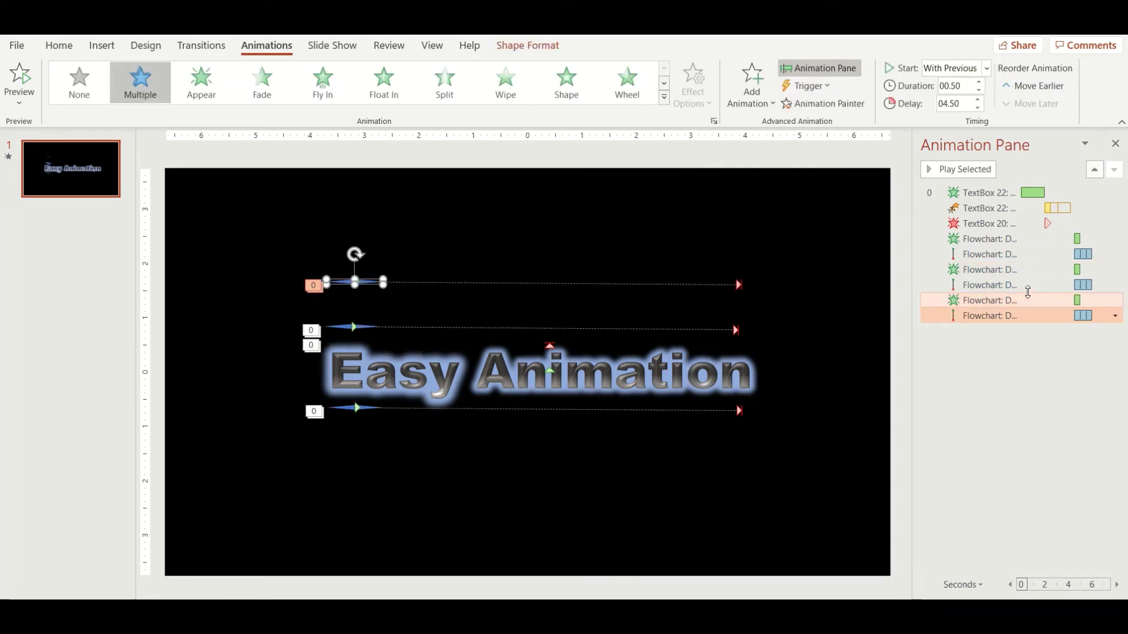
{"action": "left_click", "coordinate": [1014, 300]}
{"action": "left_click", "coordinate": [1020, 316], "text": "shift"}
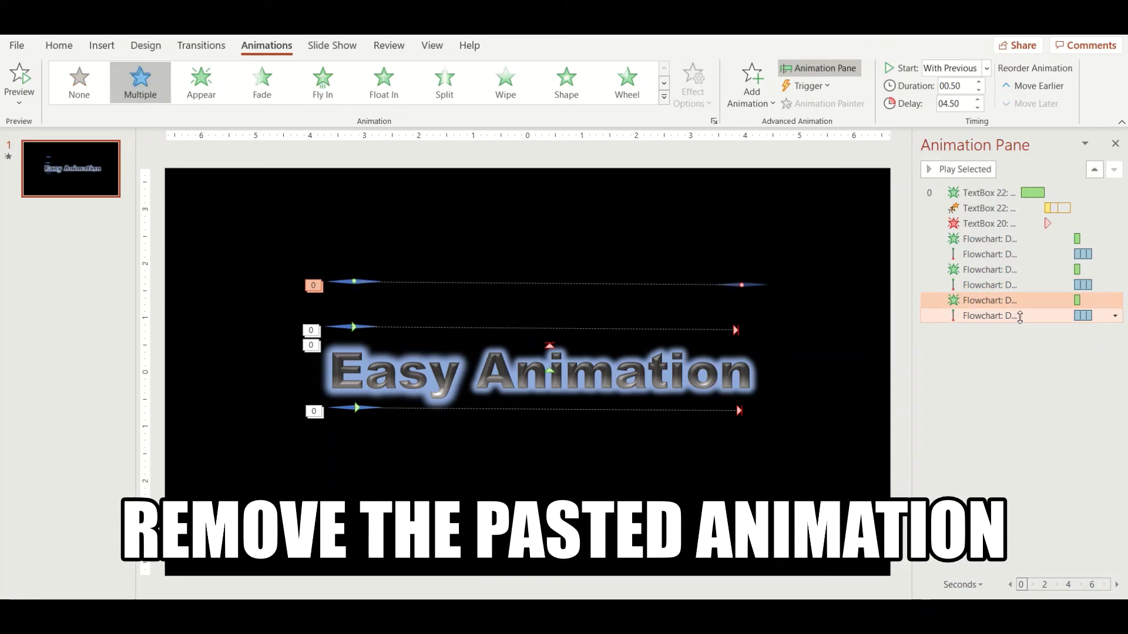
{"action": "key", "text": "Delete"}
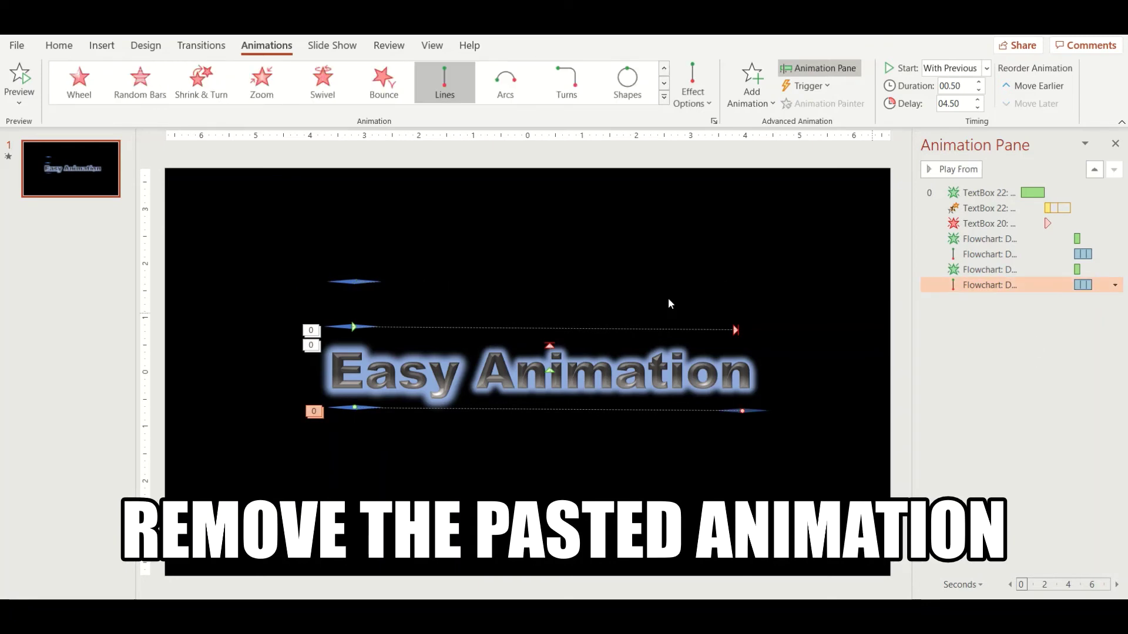
{"action": "left_click", "coordinate": [352, 281]}
{"action": "key", "text": "ctrl+v"}
Line a plain diamond copy up beside the first, removing the extra third copy
{"action": "scroll", "coordinate": [517, 332], "scroll_direction": "up", "scroll_amount": 1}
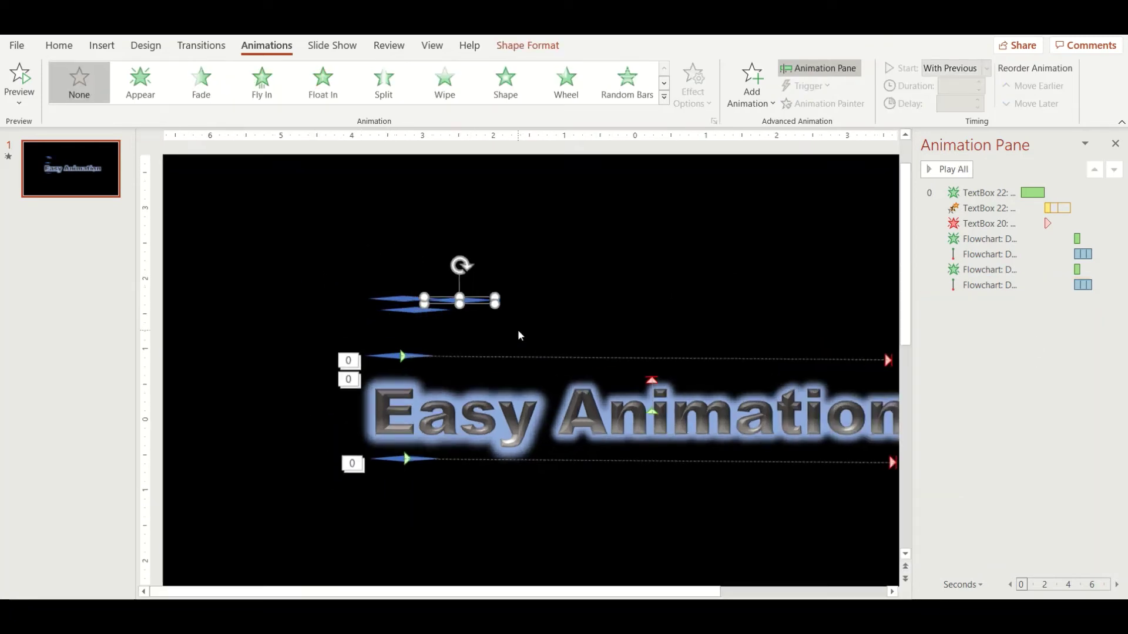
{"action": "scroll", "coordinate": [517, 335], "scroll_direction": "up", "scroll_amount": 1}
{"action": "left_click_drag", "start_coordinate": [506, 374], "coordinate": [535, 368]}
{"action": "left_click_drag", "start_coordinate": [438, 385], "coordinate": [708, 363]}
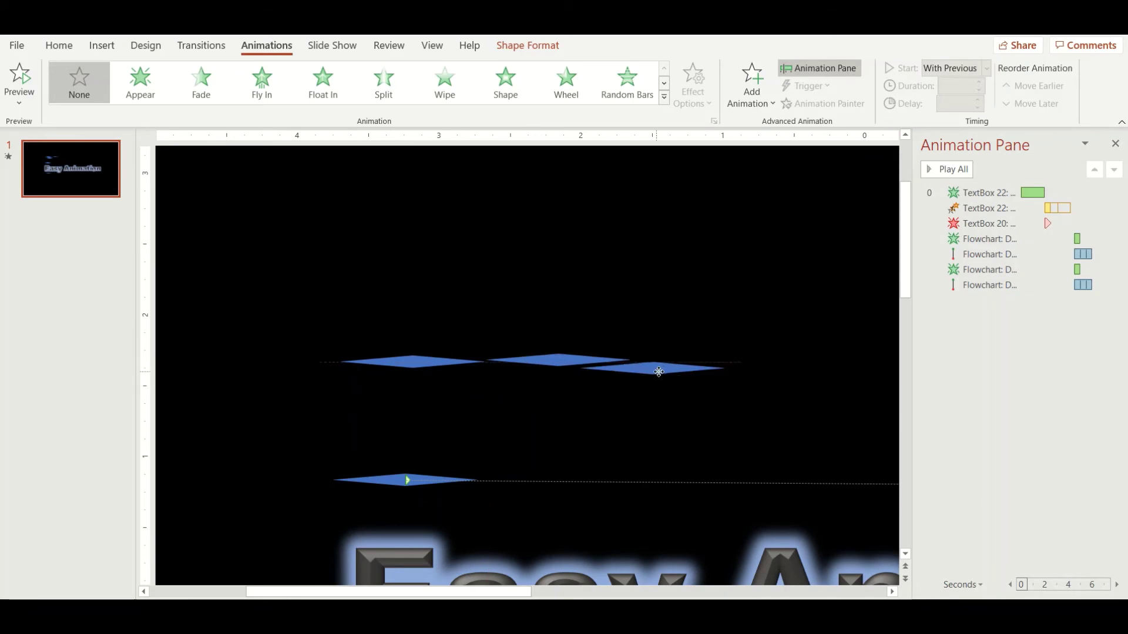
{"action": "key", "text": "ctrl+z"}
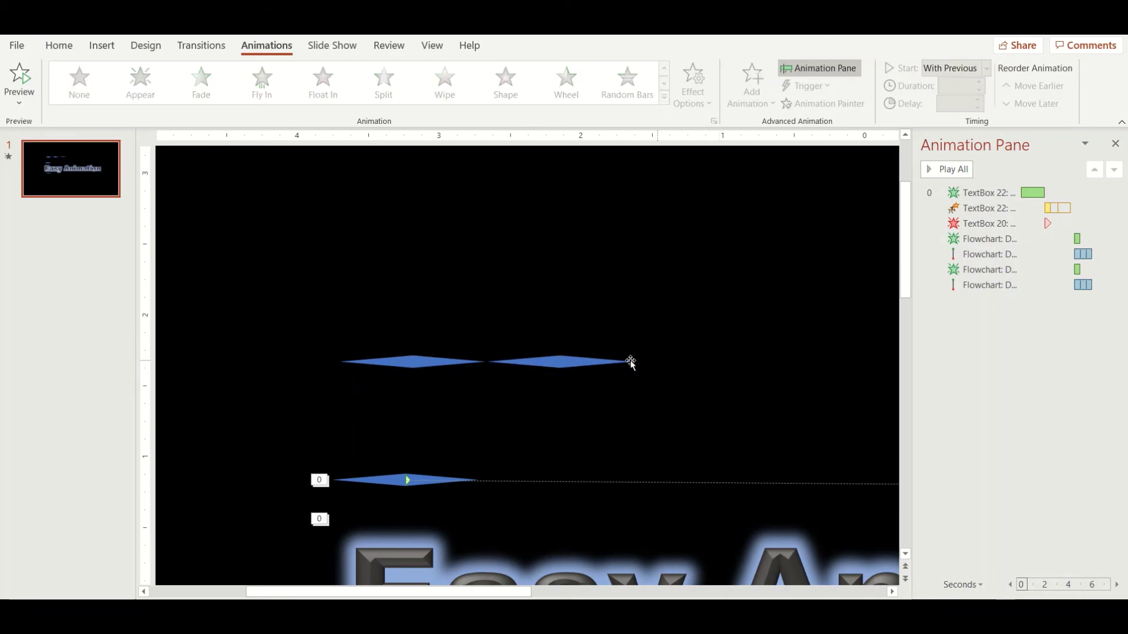
Give the second diamond a darker blue shape fill
{"action": "left_click", "coordinate": [59, 46]}
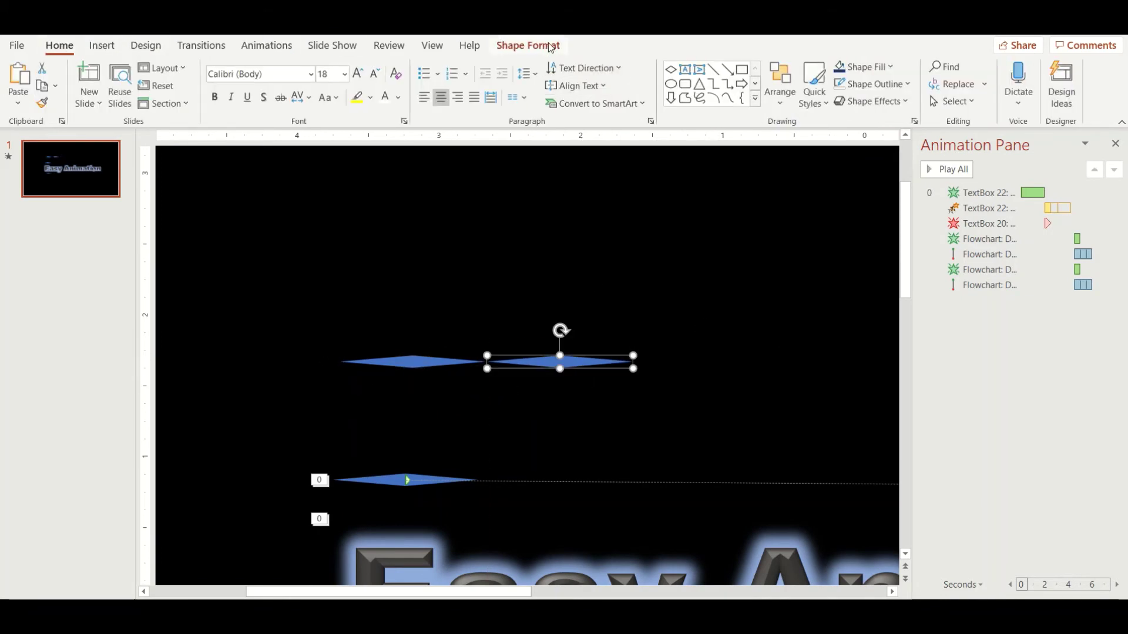
{"action": "left_click", "coordinate": [528, 45]}
{"action": "left_click", "coordinate": [539, 67]}
{"action": "left_click", "coordinate": [595, 205]}
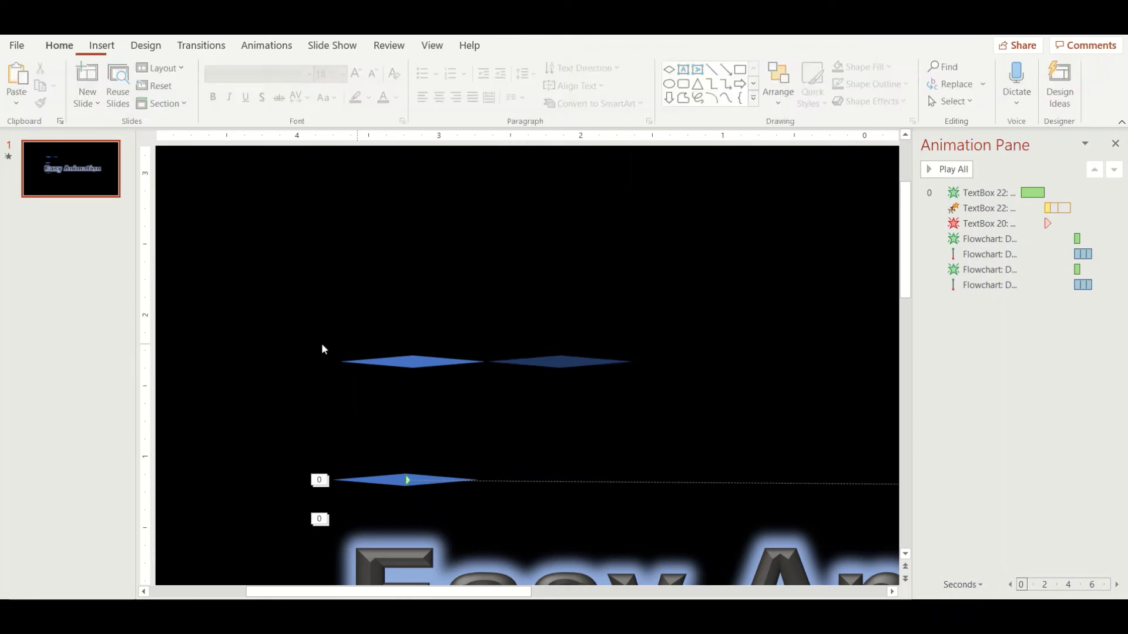
Copy the bright and dark diamond pair and extend the row to the right
{"action": "left_click_drag", "start_coordinate": [323, 347], "coordinate": [646, 381]}
{"action": "key", "text": "ctrl+c"}
{"action": "key", "text": "ctrl+v"}
{"action": "left_click_drag", "start_coordinate": [529, 370], "coordinate": [761, 368]}
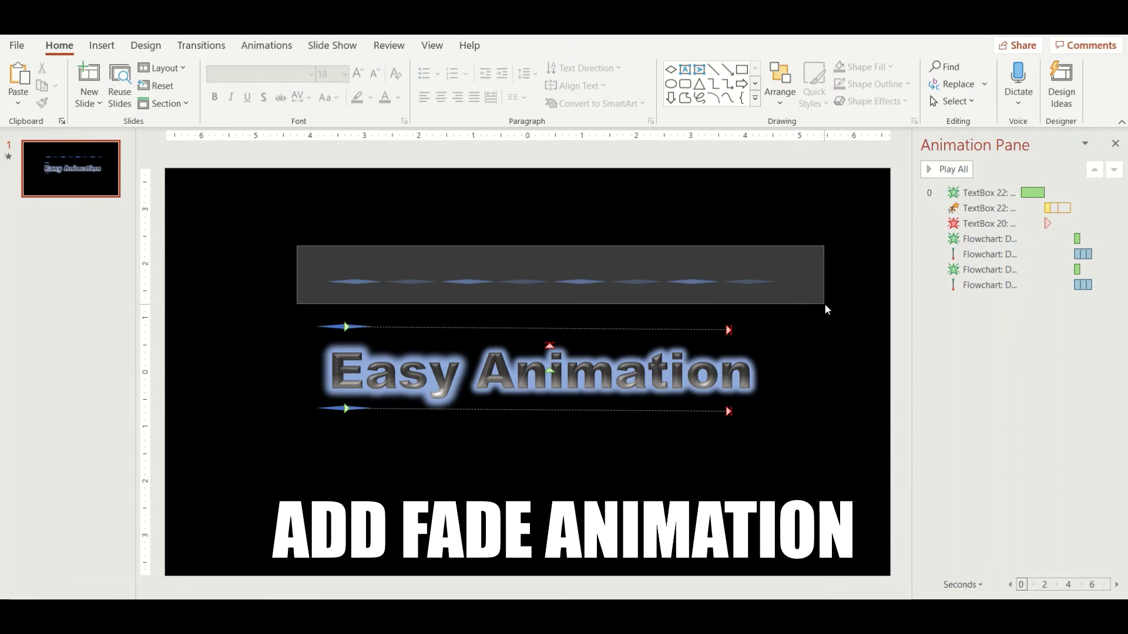
Apply a 0.5-second Fade entrance to all eight diamonds in the row
{"action": "left_click_drag", "start_coordinate": [569, 310], "coordinate": [824, 303]}
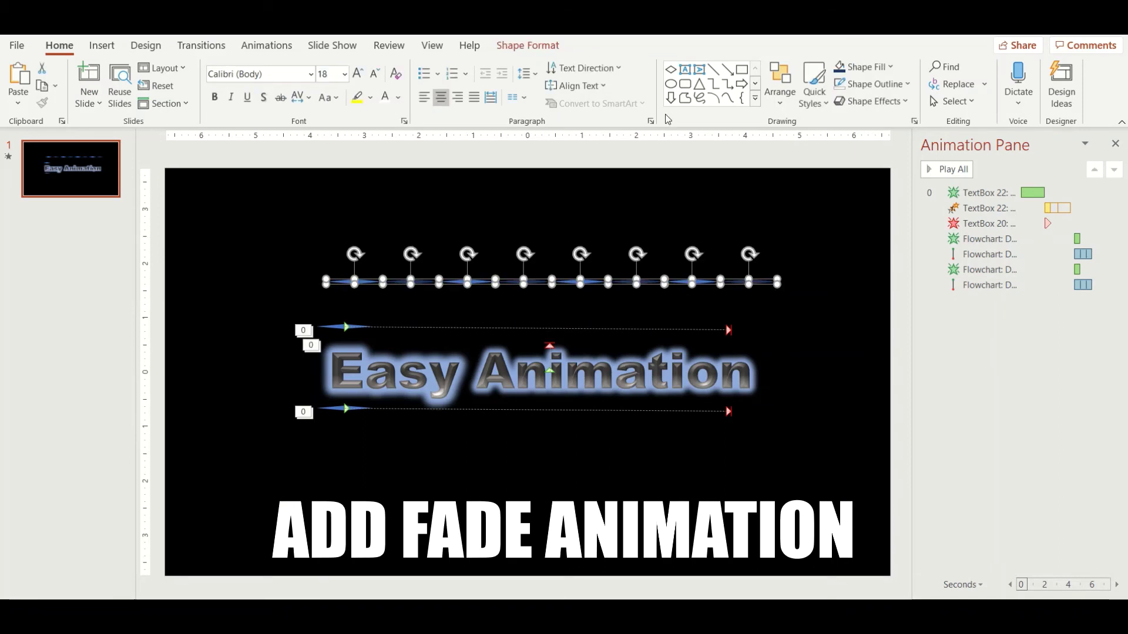
{"action": "left_click", "coordinate": [266, 46]}
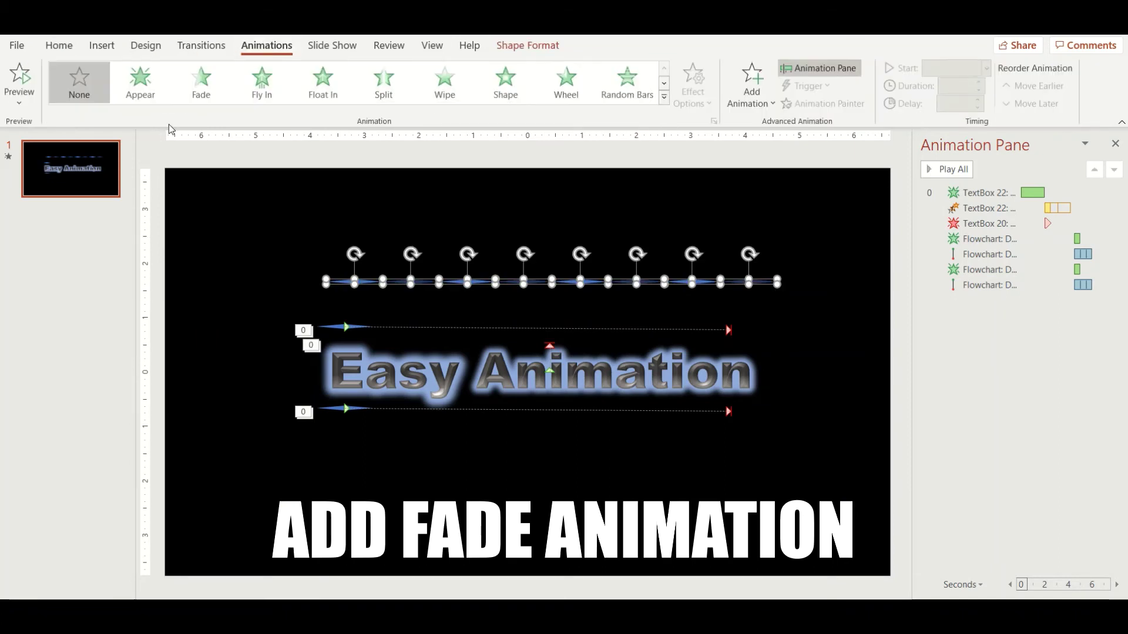
{"action": "left_click", "coordinate": [201, 82]}
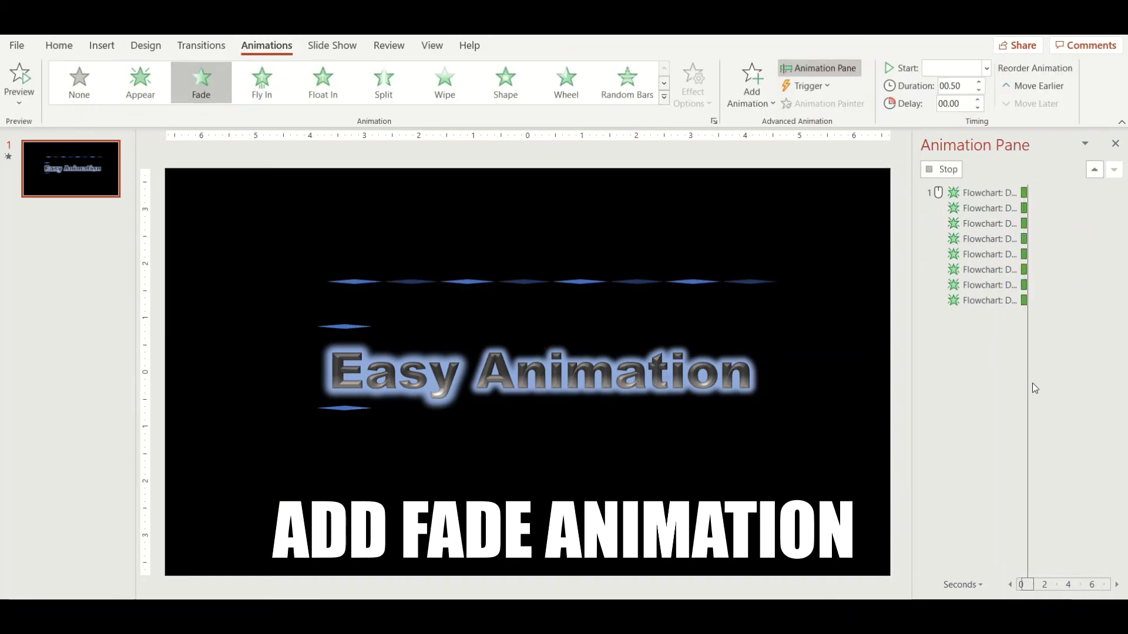
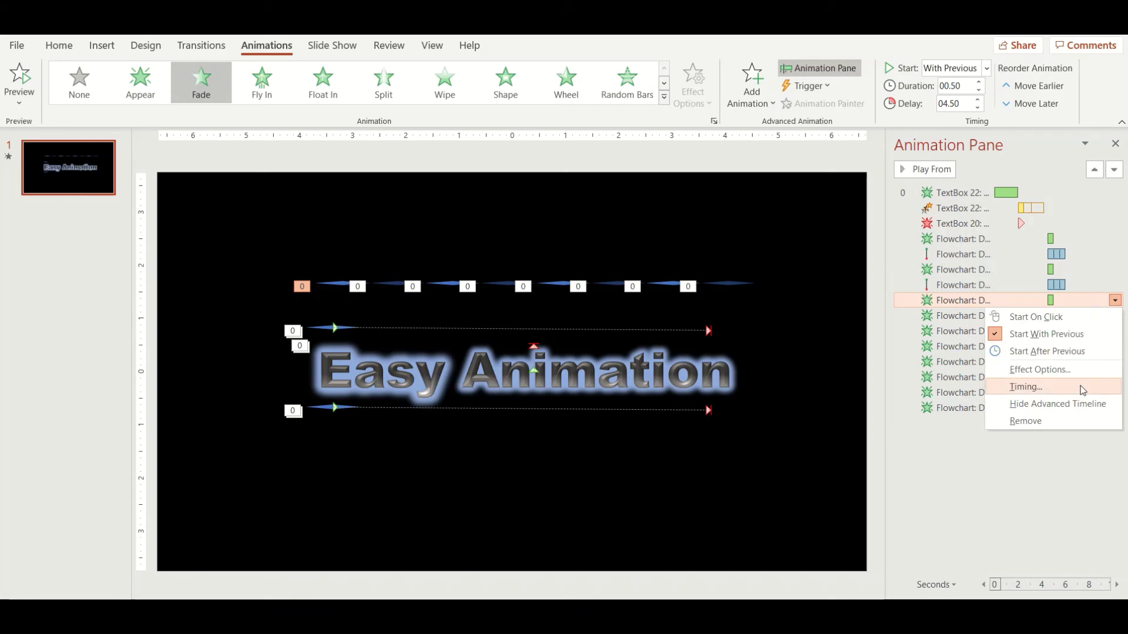
Give the first top-row diamond's fade a 6.1-second delay in its Timing settings
{"action": "left_click", "coordinate": [1082, 388]}
{"action": "double_click", "coordinate": [511, 267]}
{"action": "type", "text": "6.1"}
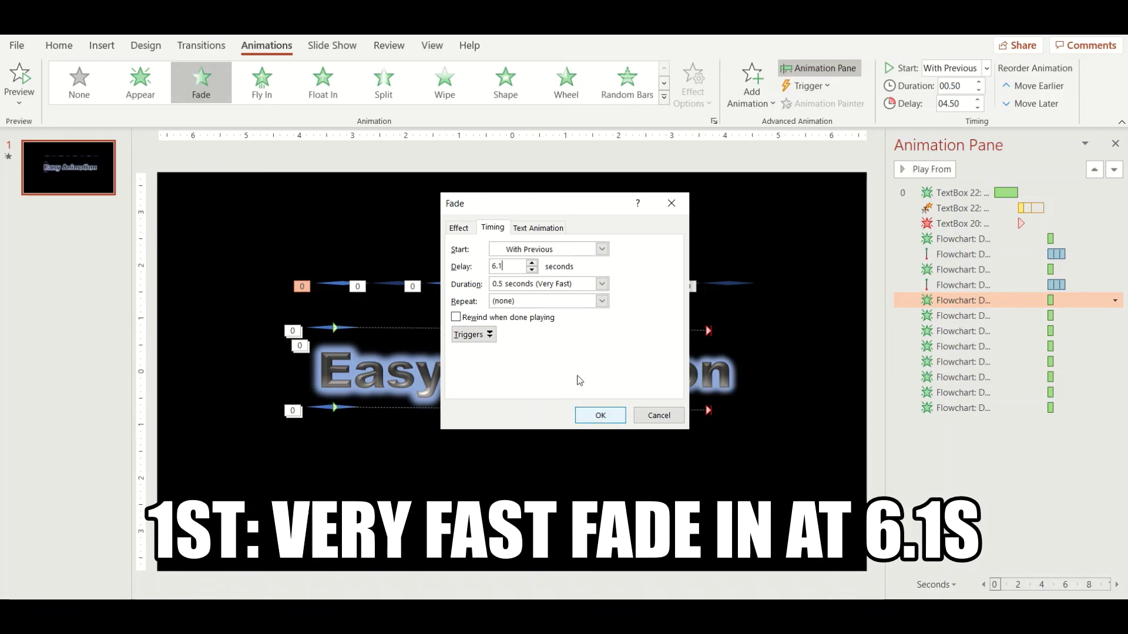
{"action": "left_click", "coordinate": [598, 417]}
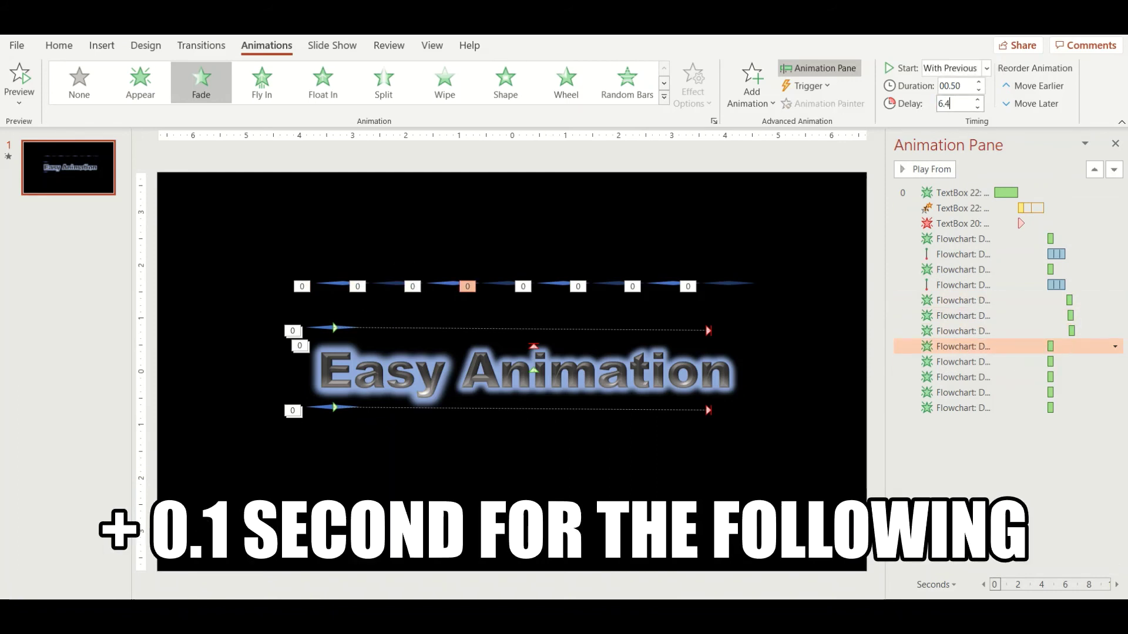
{"action": "left_click", "coordinate": [1002, 408]}
Copy the eight top-row diamonds and drop the pasted copies onto the line beneath the title
{"action": "left_click_drag", "start_coordinate": [791, 306], "coordinate": [294, 260]}
{"action": "key", "text": "ctrl+c"}
{"action": "key", "text": "ctrl+v"}
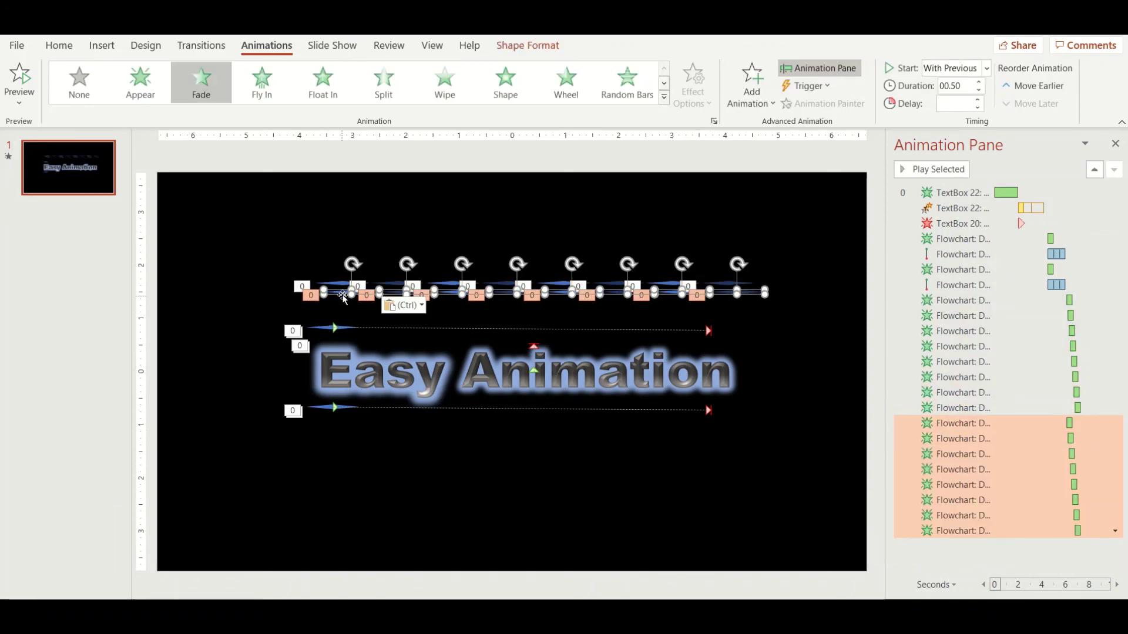
{"action": "left_click_drag", "start_coordinate": [344, 298], "coordinate": [323, 408]}
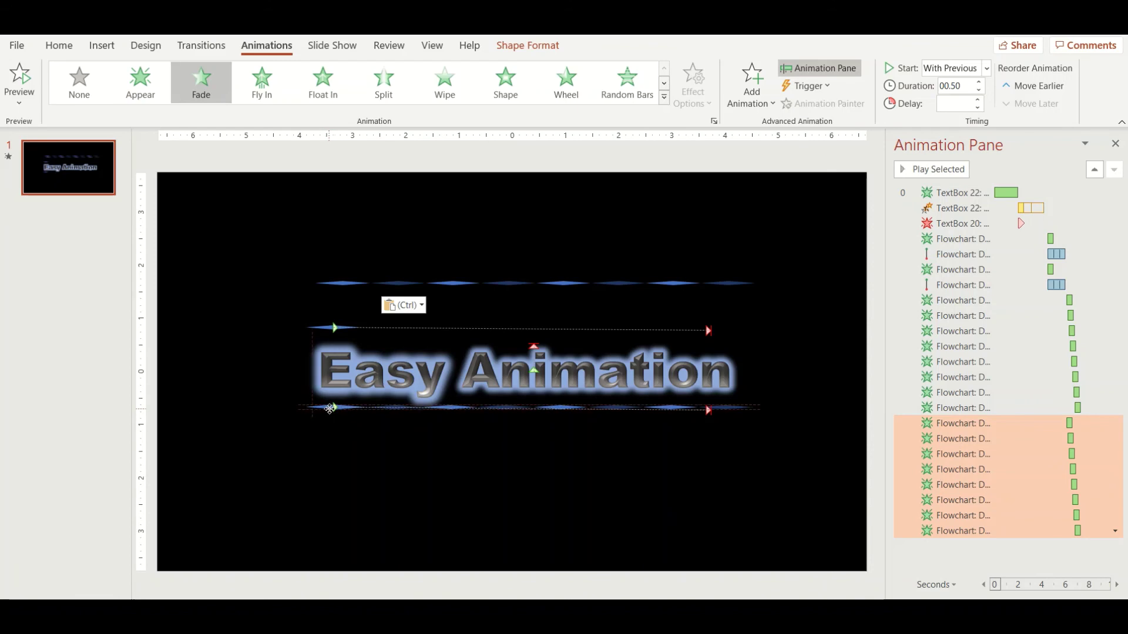
{"action": "left_click_drag", "start_coordinate": [330, 408], "coordinate": [330, 408]}
Reselect the original top row of diamonds, then clear the selection on the slide
{"action": "scroll", "coordinate": [330, 407], "scroll_direction": "up", "scroll_amount": 5}
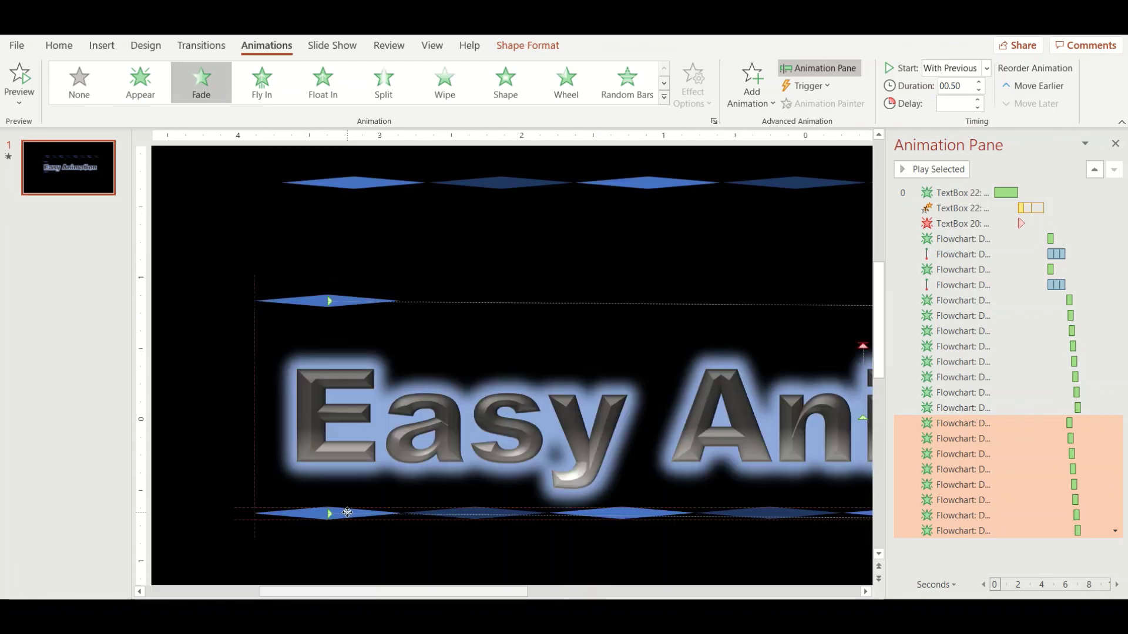
{"action": "left_click_drag", "start_coordinate": [264, 164], "coordinate": [869, 227]}
{"action": "scroll", "coordinate": [869, 227], "scroll_direction": "down", "scroll_amount": 5}
{"action": "left_click_drag", "start_coordinate": [269, 259], "coordinate": [793, 295]}
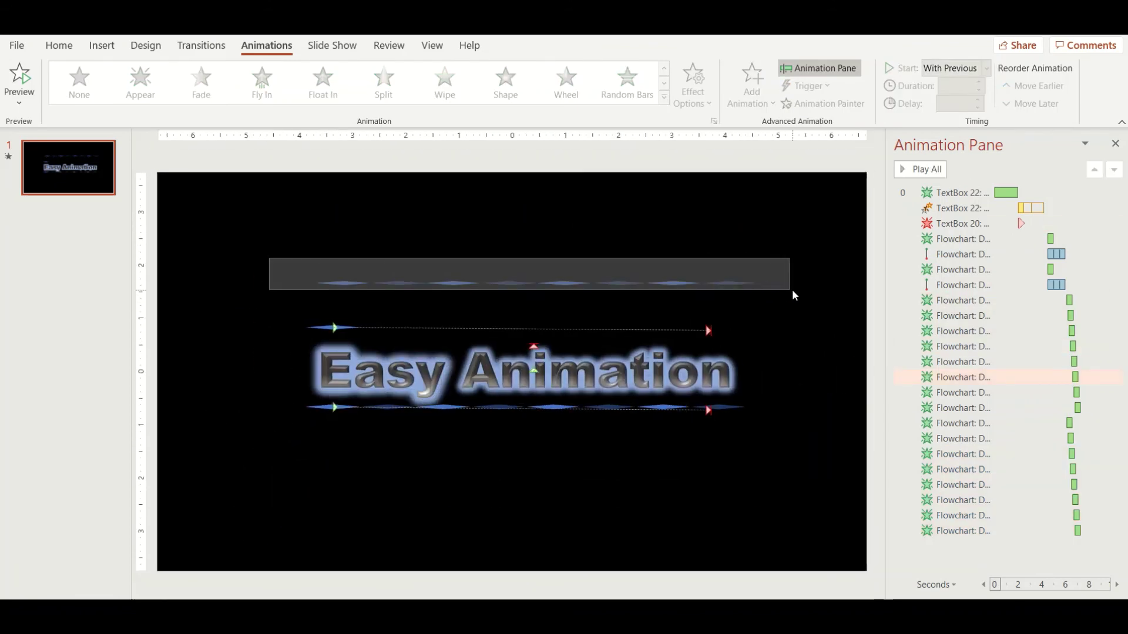
{"action": "scroll", "coordinate": [793, 296], "scroll_direction": "up", "scroll_amount": 5}
{"action": "scroll", "coordinate": [360, 352], "scroll_direction": "up", "scroll_amount": 3}
{"action": "left_click", "coordinate": [492, 375]}
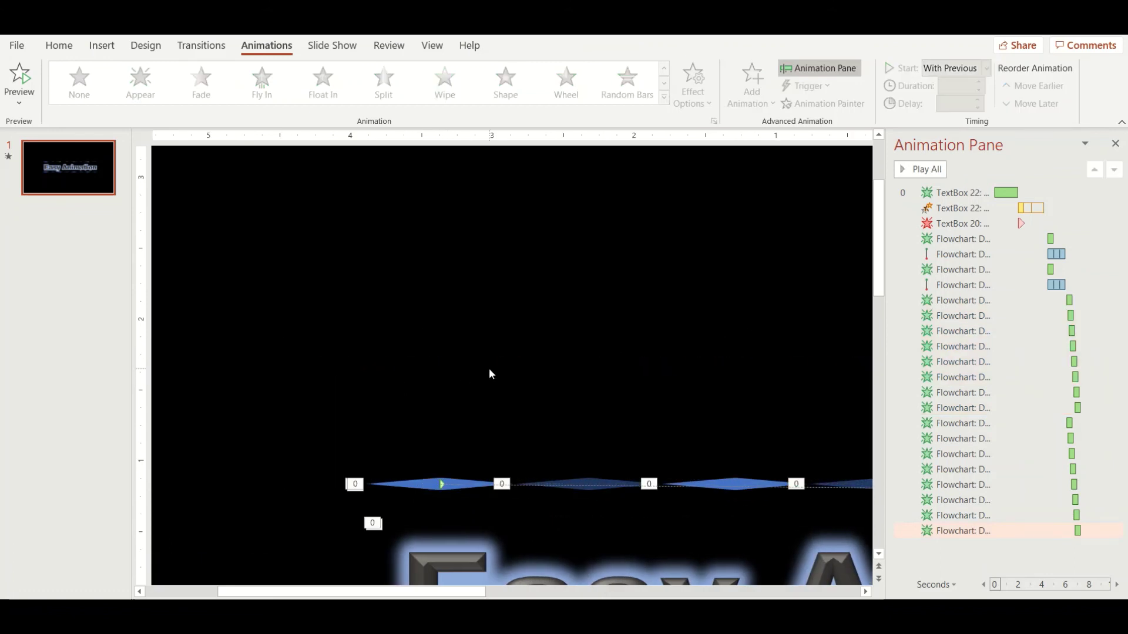